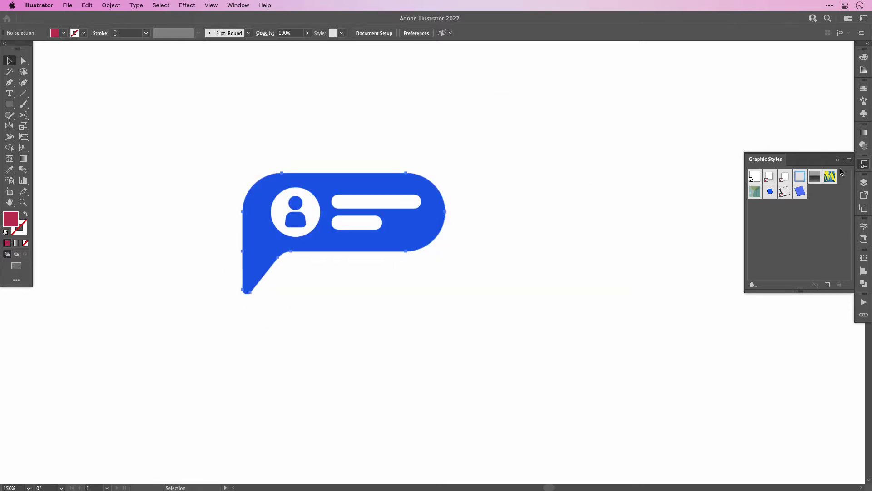
# - Apply the saved blue 3D graphic style to the flat speech bubble
pyautogui.click(799, 191)
pyautogui.click(296, 220)
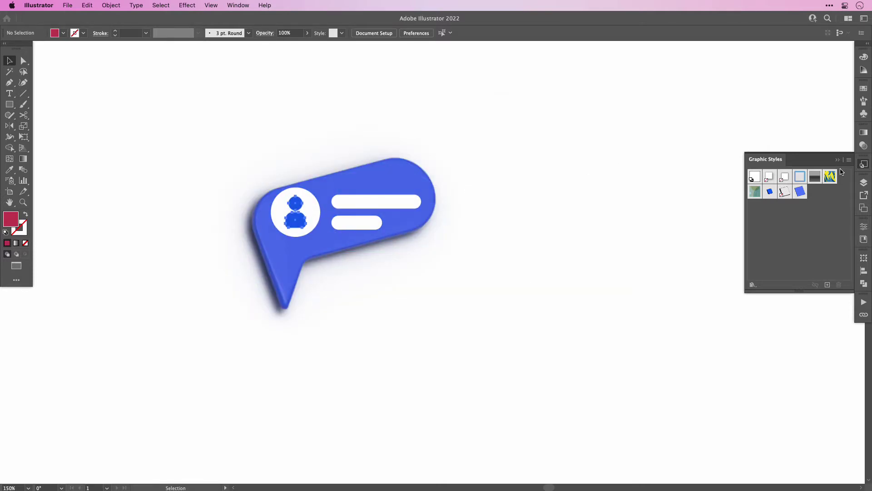
pyautogui.moveTo(312, 214); pyautogui.dragTo(307, 222)
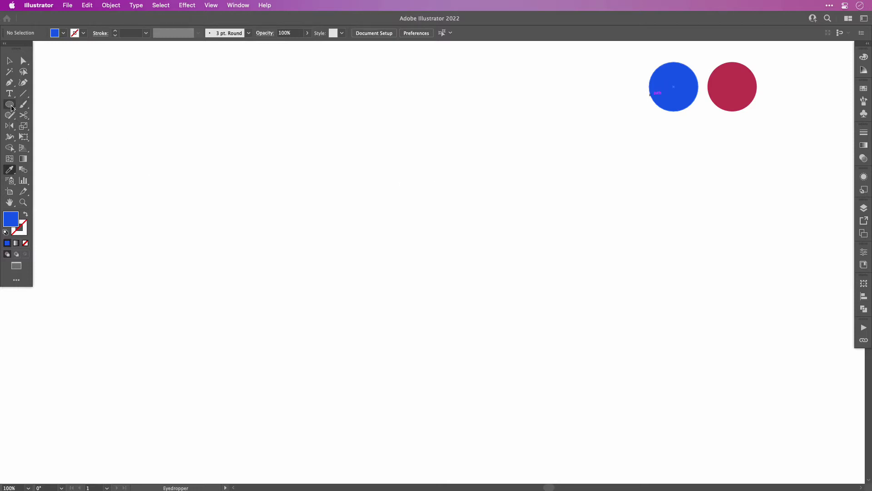
# - Draw a blue rectangle about 300 × 116 px and a triangular tail hanging from its lower-left corner
pyautogui.moveTo(10, 104); pyautogui.dragTo(45, 104)
pyautogui.moveTo(280, 179); pyautogui.dragTo(432, 240)
pyautogui.press('p')
pyautogui.click(279, 277)
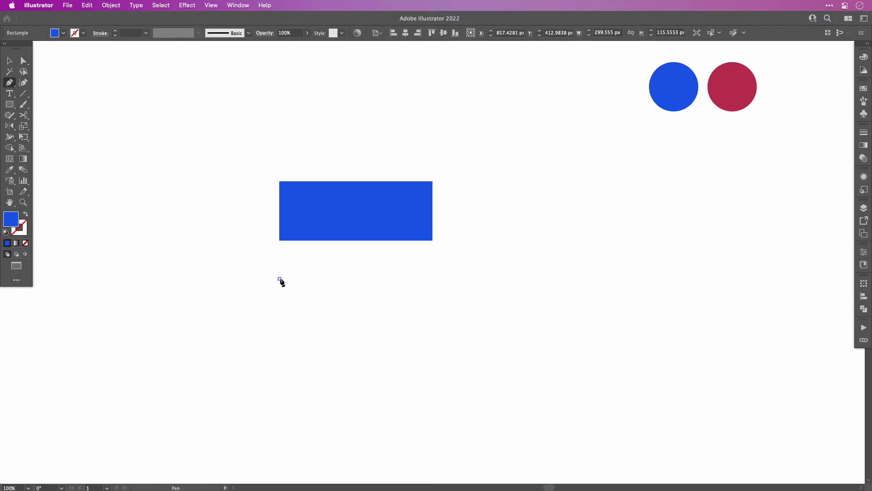
pyautogui.click(279, 240)
pyautogui.click(309, 240)
pyautogui.click(280, 278)
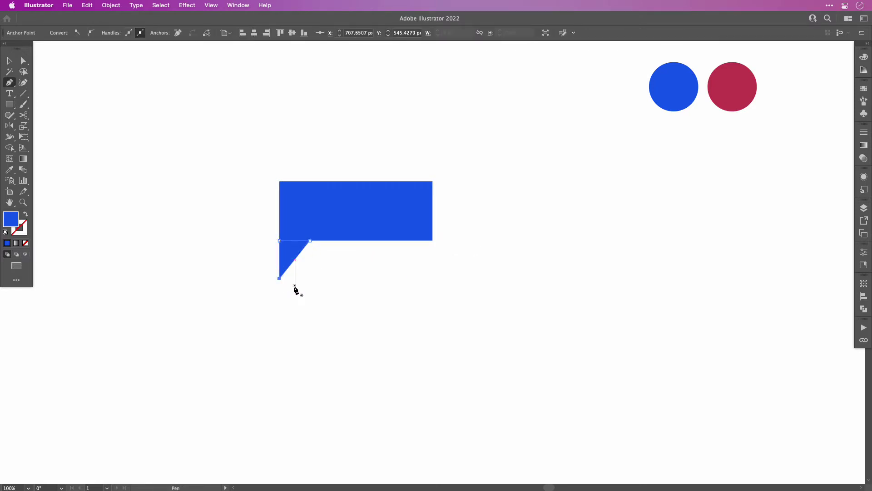
# - Unite the rectangle and the triangular tail into a single speech bubble shape
pyautogui.press('v')
pyautogui.click(298, 290)
pyautogui.click(305, 203)
pyautogui.keyDown('shift'); pyautogui.click(287, 251); pyautogui.keyUp('shift')
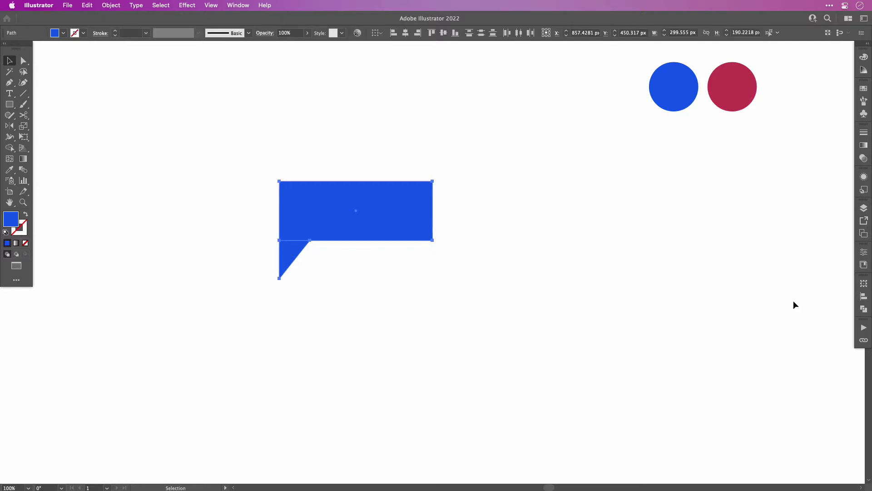
pyautogui.click(863, 308)
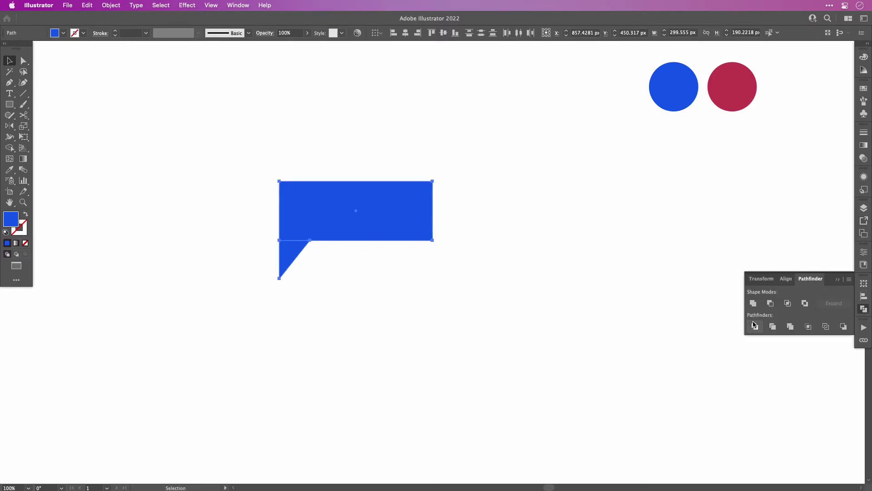
pyautogui.click(324, 266)
# - Round the bubble's upper-left corner and both right corners fully, to a radius of about 58 px
pyautogui.press('a')
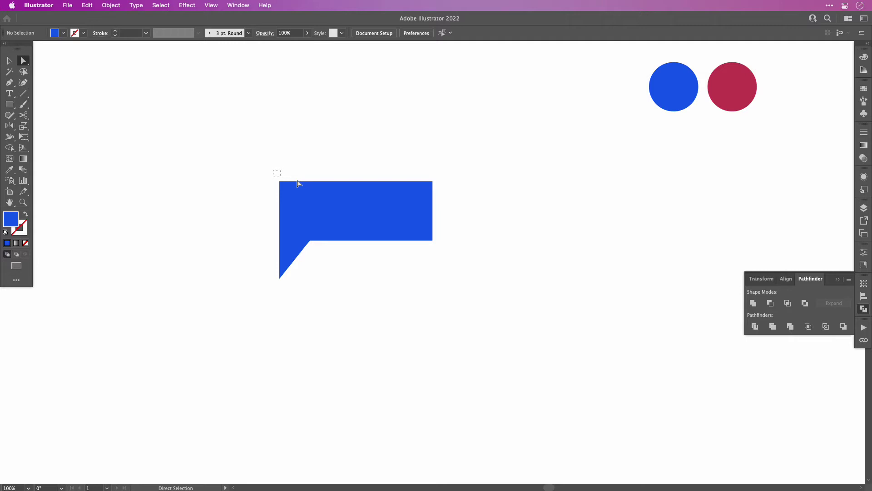
pyautogui.moveTo(273, 170); pyautogui.dragTo(390, 207)
pyautogui.keyDown('shift'); pyautogui.click(432, 240); pyautogui.keyUp('shift')
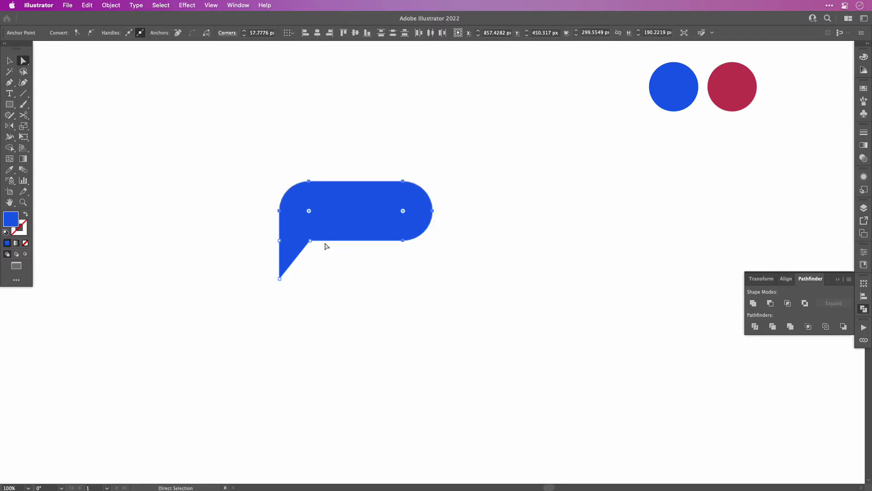
# - Slightly round the tip of the tail and the inner corner where the tail meets the bubble
pyautogui.click(279, 279)
pyautogui.moveTo(283, 270); pyautogui.dragTo(315, 255)
pyautogui.click(310, 240)
pyautogui.click(326, 272)
# - Draw a white circle about 73 px in diameter inside the left end of the bubble
pyautogui.press('i')
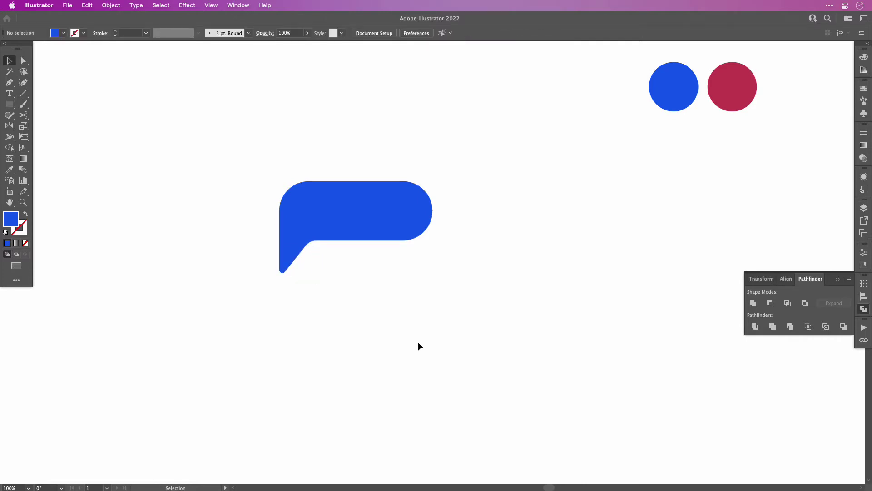
pyautogui.press('l')
pyautogui.moveTo(321, 213)
pyautogui.mouseDown()
pyautogui.moveTo(338, 231)
pyautogui.moveTo(328, 217)
pyautogui.mouseUp()
pyautogui.press('v')
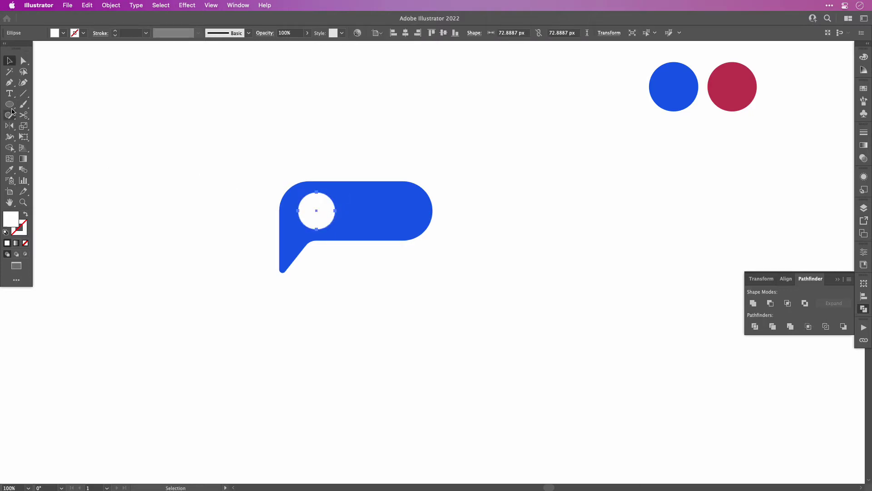
# - Draw a white bar about 132 × 20 px beside the circle and a shorter one beneath it, both with fully rounded ends
pyautogui.moveTo(9, 104); pyautogui.dragTo(82, 99)
pyautogui.moveTo(343, 201)
pyautogui.mouseDown()
pyautogui.moveTo(432, 210)
pyautogui.moveTo(382, 220)
pyautogui.moveTo(390, 204)
pyautogui.moveTo(400, 214)
pyautogui.mouseUp()
pyautogui.press('v')
pyautogui.click(386, 206)
pyautogui.keyDown('shift'); pyautogui.click(368, 222); pyautogui.keyUp('shift')
pyautogui.press('a')
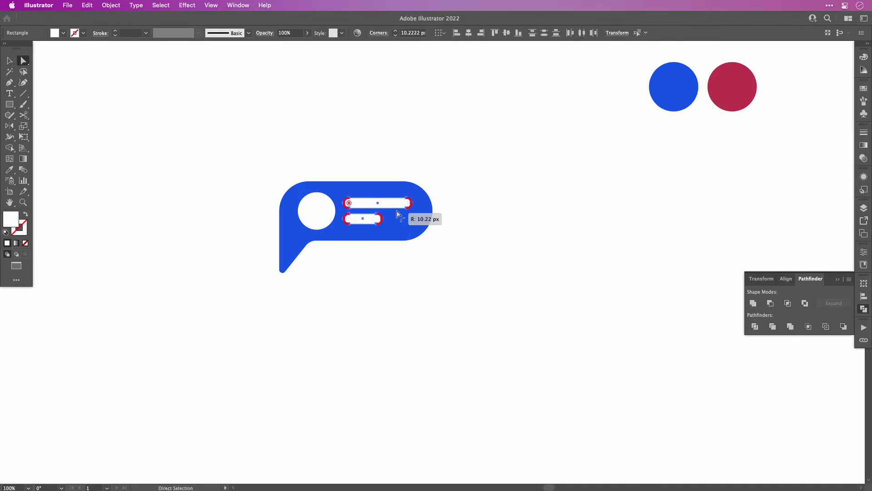
pyautogui.click(356, 282)
# - Group the two white bars inside the bubble
pyautogui.press('v')
pyautogui.click(362, 219)
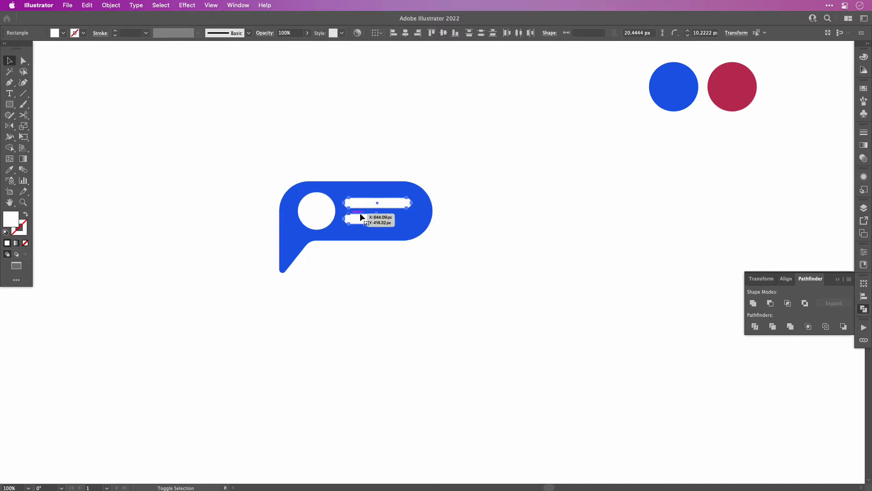
pyautogui.keyDown('shift'); pyautogui.click(377, 203); pyautogui.keyUp('shift')
pyautogui.click(111, 5)
pyautogui.click(110, 53)
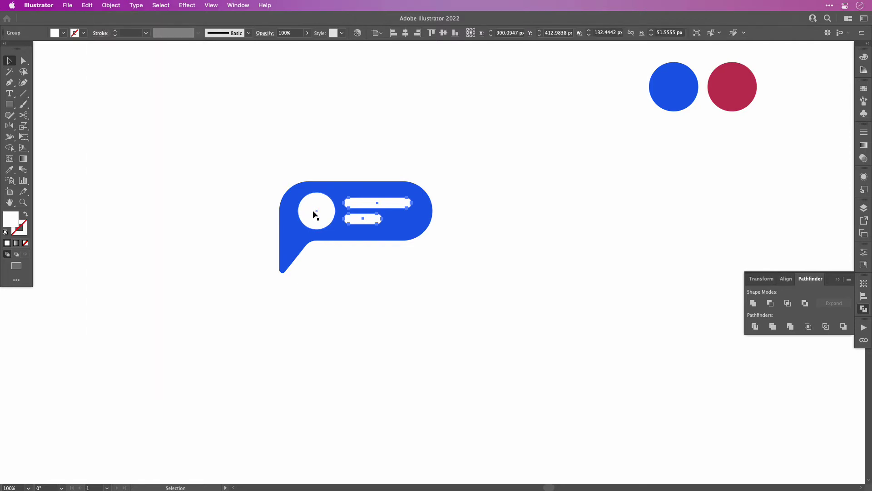
pyautogui.keyDown('shift'); pyautogui.click(314, 214); pyautogui.keyUp('shift')
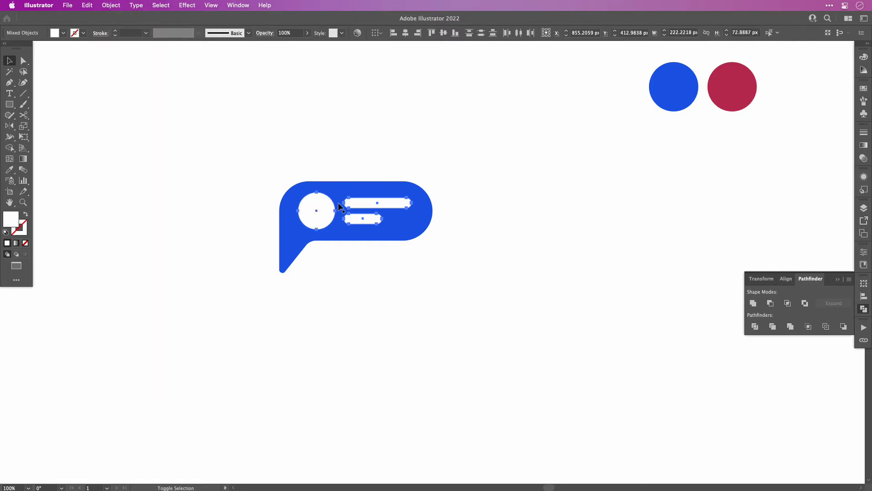
pyautogui.click(317, 103)
# - Draw a person icon's head as a blue circle about 20 px wide and its body as a rectangle inside the white circle
pyautogui.press('i')
pyautogui.click(665, 75)
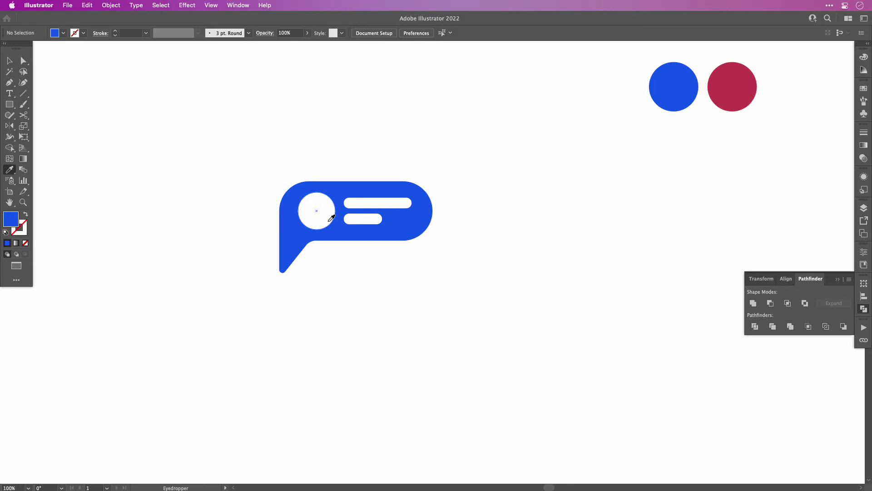
pyautogui.press('super+=')
pyautogui.hscroll(-2, 329, 226)
pyautogui.press('l')
pyautogui.moveTo(299, 172)
pyautogui.mouseDown()
pyautogui.moveTo(333, 206)
pyautogui.moveTo(319, 210)
pyautogui.moveTo(314, 198)
pyautogui.mouseUp()
pyautogui.press('m')
pyautogui.press('v')
# - Nudge the upper-left corner point of the person icon's body slightly inward
pyautogui.press('a')
pyautogui.click(294, 184)
pyautogui.press('Right')
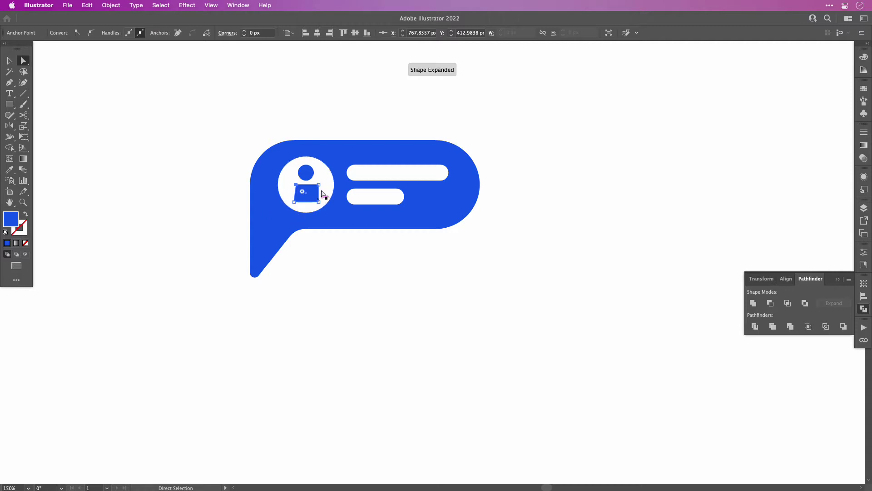
pyautogui.click(320, 190)
pyautogui.press('Left')
pyautogui.press('Left')
pyautogui.press('super+z')
pyautogui.press('super+z')
# - Nudge the upper-right corner point of the person icon's body inward to match the left side's taper
pyautogui.click(318, 185)
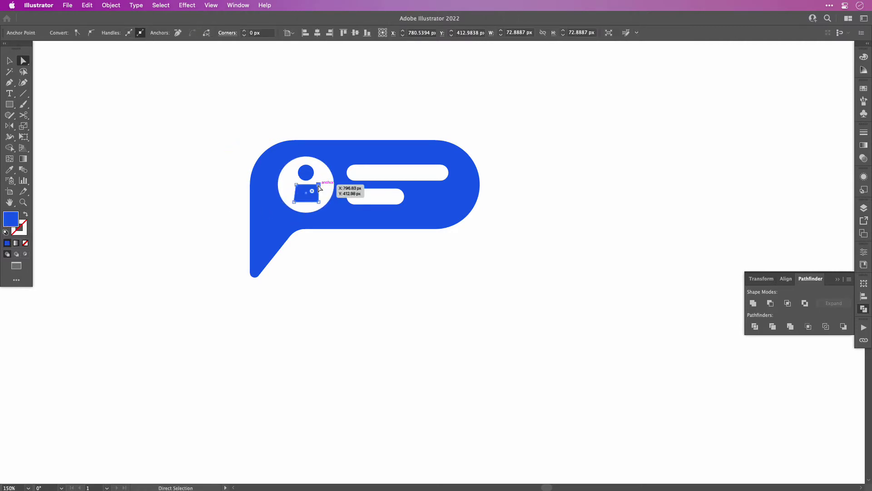
pyautogui.click(318, 185)
pyautogui.press('v')
pyautogui.press('a')
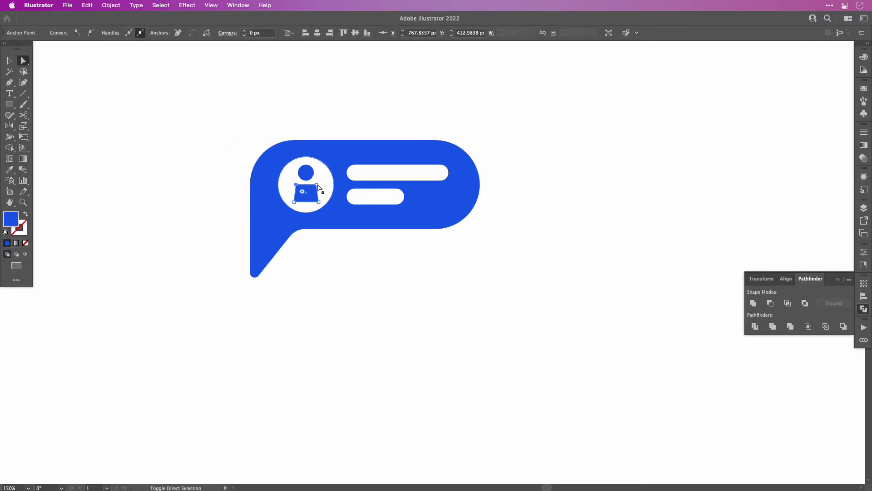
# - Round the body's two upper corners generously and its two lower corners slightly
pyautogui.keyDown('shift'); pyautogui.click(296, 185); pyautogui.keyUp('shift')
pyautogui.moveTo(301, 191); pyautogui.dragTo(299, 198)
pyautogui.click(294, 202)
pyautogui.keyDown('shift'); pyautogui.click(319, 202); pyautogui.keyUp('shift')
pyautogui.click(325, 256)
# - Lower the person icon's head slightly toward the body and lock the icon
pyautogui.press('v')
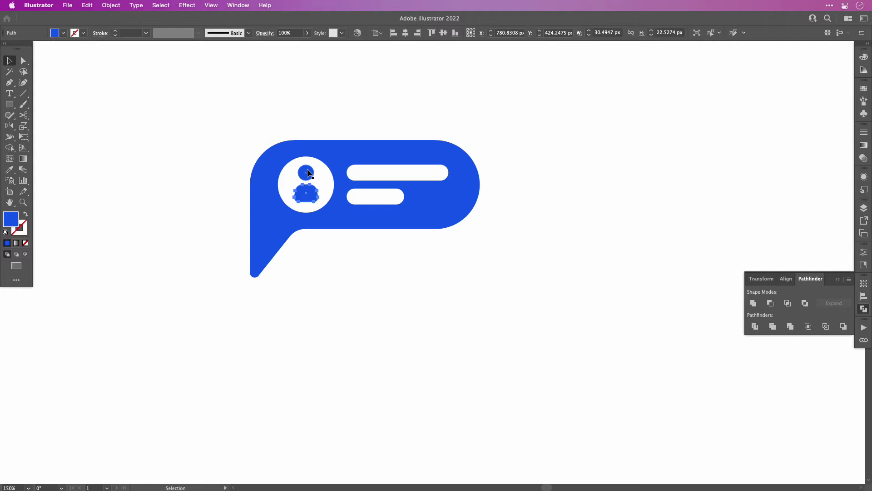
pyautogui.click(304, 178)
pyautogui.keyDown('shift'); pyautogui.click(307, 193); pyautogui.keyUp('shift')
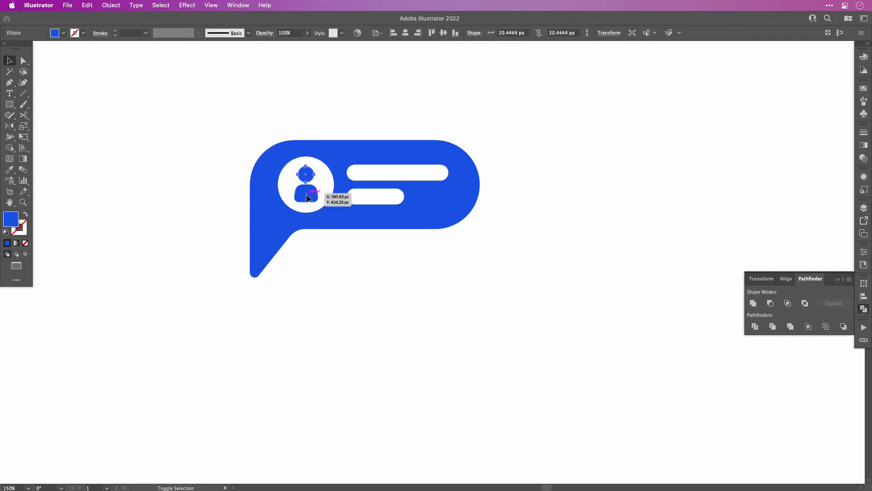
pyautogui.press('super+2')
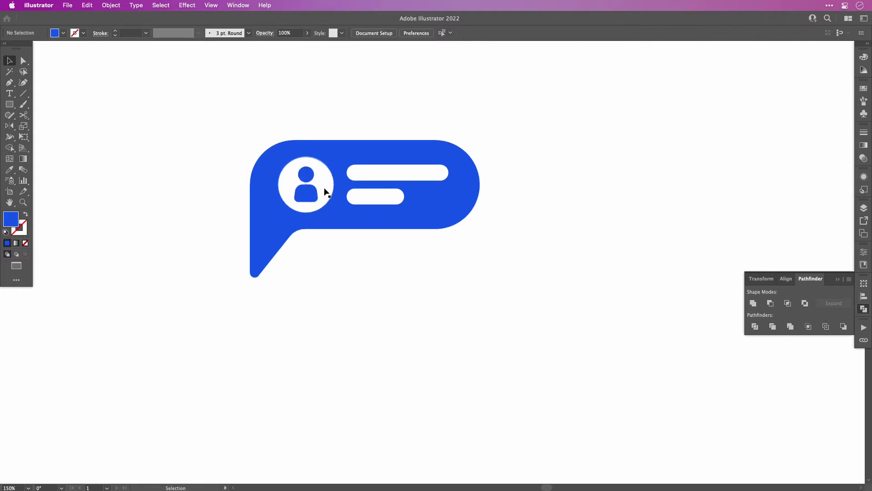
# - Group the white circle with the two bars and move them together with the person icon to the right of the bubble
pyautogui.click(323, 188)
pyautogui.keyDown('shift'); pyautogui.click(368, 173); pyautogui.keyUp('shift')
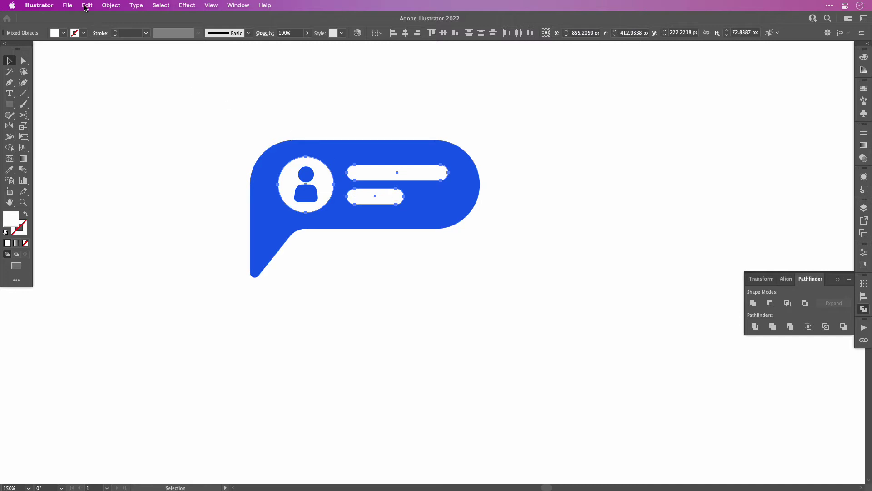
pyautogui.click(110, 5)
pyautogui.click(114, 63)
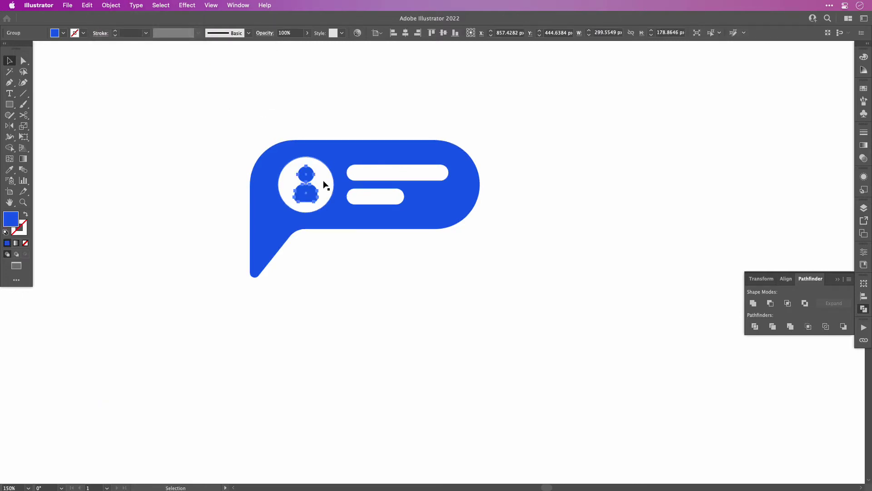
pyautogui.moveTo(323, 183); pyautogui.dragTo(601, 178)
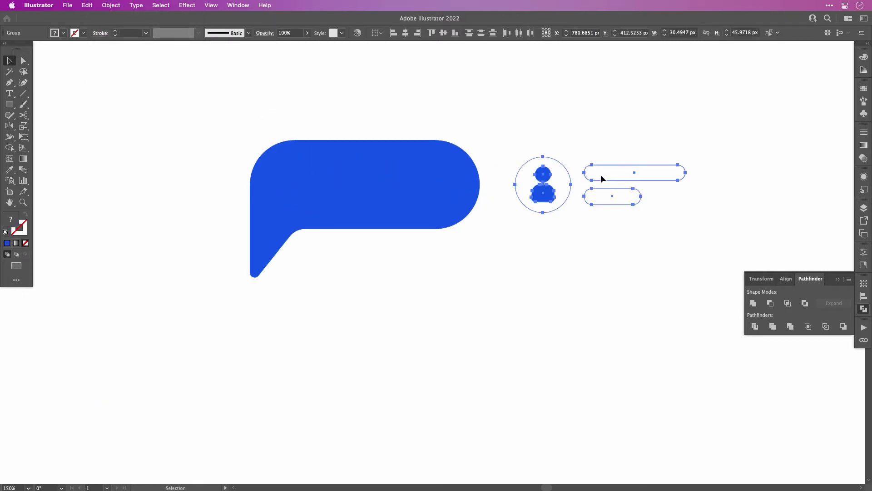
pyautogui.click(553, 250)
# - Apply the 3D Inflate type to the speech bubble with a depth of 0 px and a volume of 25%
pyautogui.click(317, 185)
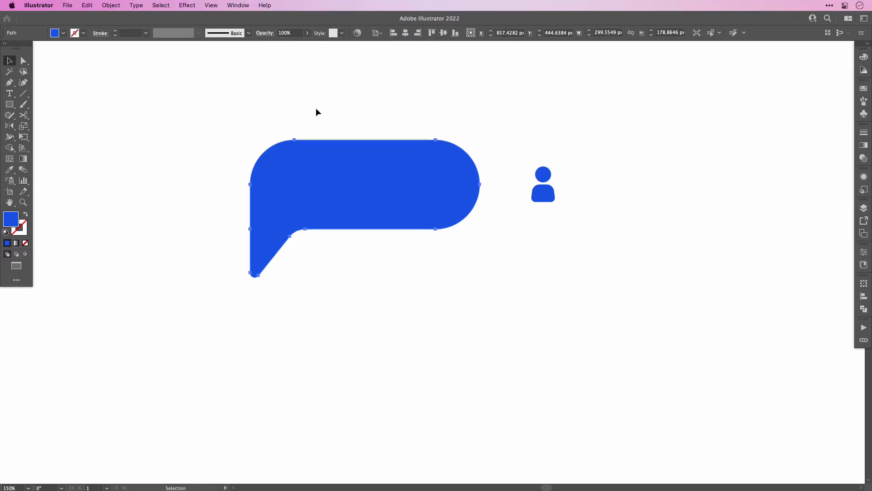
pyautogui.click(238, 5)
pyautogui.click(268, 129)
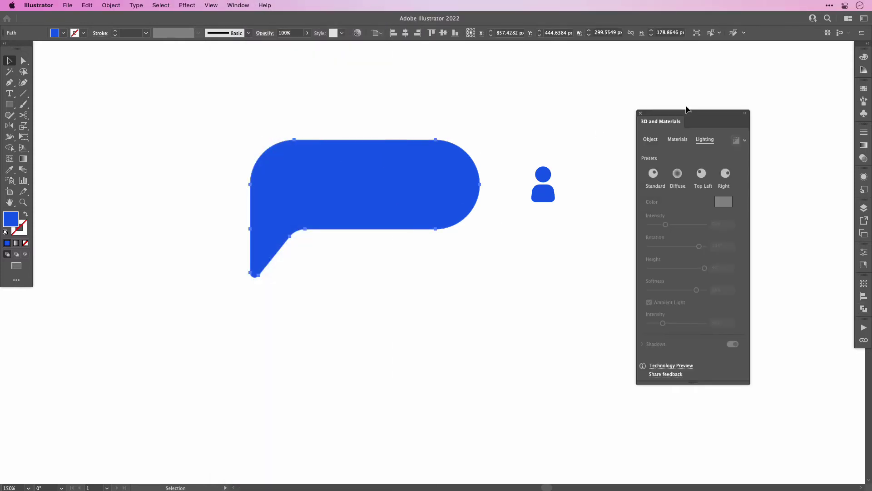
pyautogui.moveTo(686, 109); pyautogui.dragTo(614, 105)
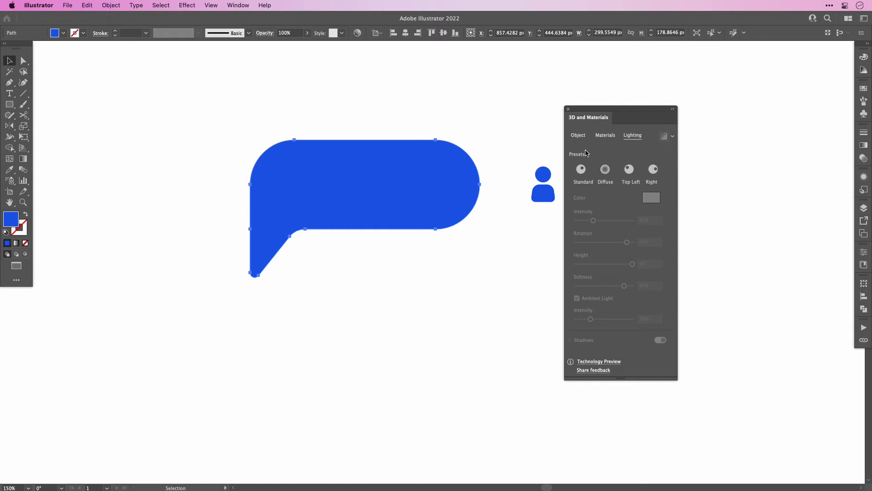
pyautogui.click(578, 134)
pyautogui.click(653, 169)
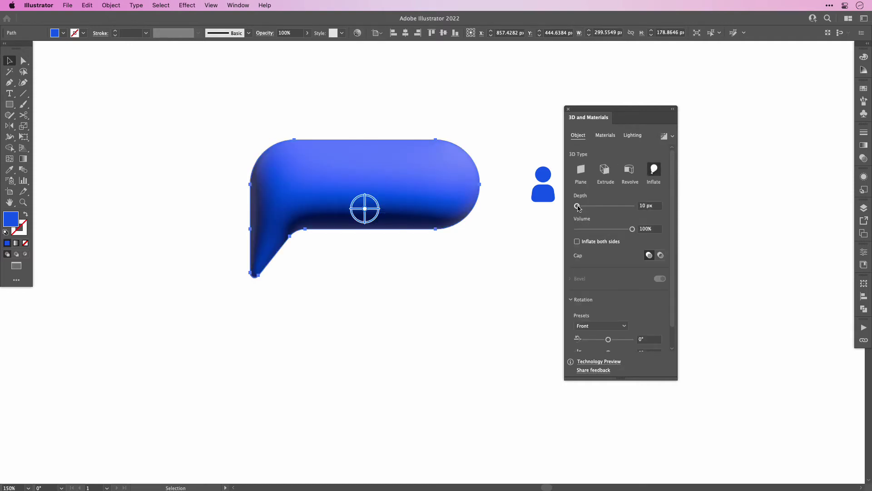
pyautogui.moveTo(579, 206); pyautogui.dragTo(575, 207)
pyautogui.moveTo(632, 229); pyautogui.dragTo(588, 231)
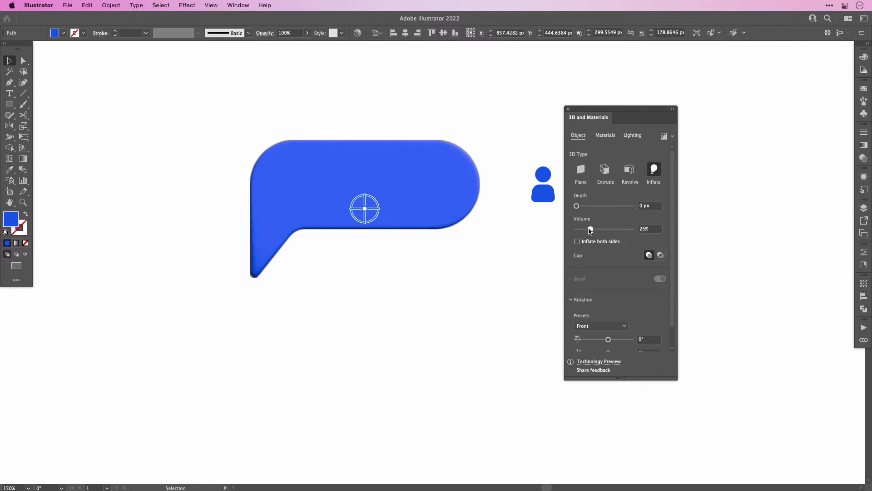
# - Set the bubble's 3D rotation to 12° around the X axis and -25° around the Y axis
pyautogui.scroll(-2, 638, 246)
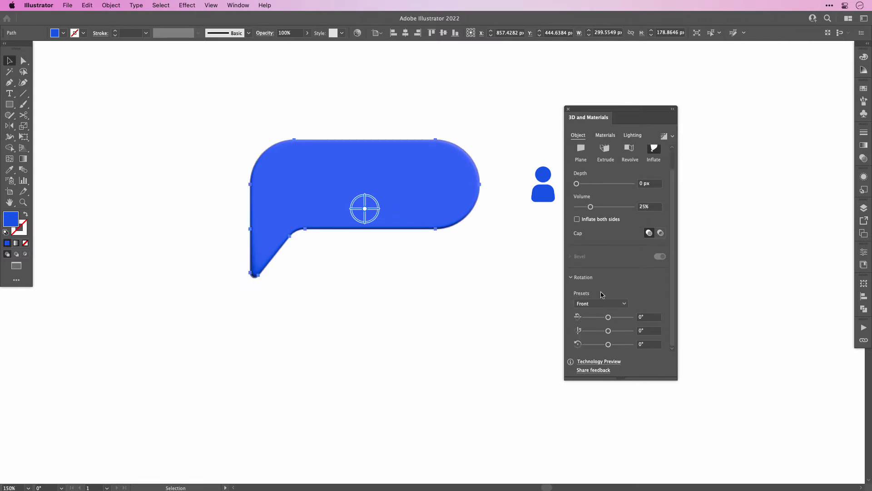
pyautogui.click(647, 318)
pyautogui.write('12')
pyautogui.press('Tab')
pyautogui.write('-25')
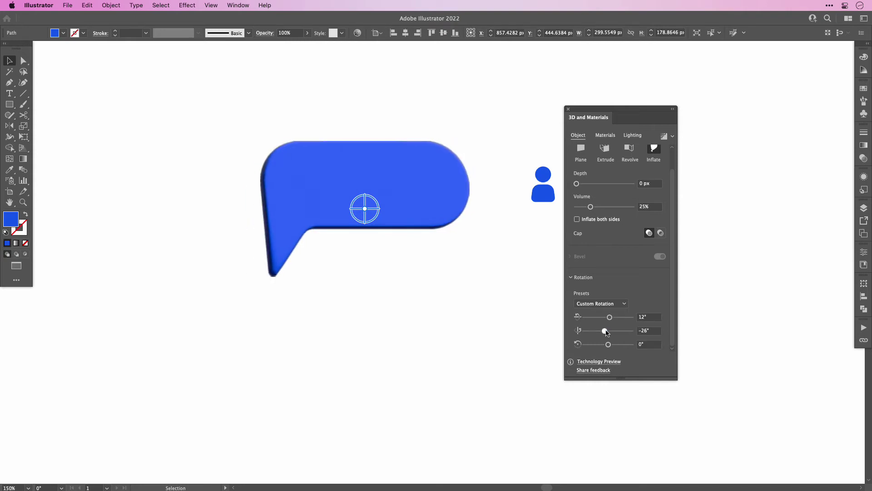
pyautogui.press('Return')
# - Tilt the bubble around the Z axis to about -14°
pyautogui.moveTo(609, 344); pyautogui.dragTo(606, 344)
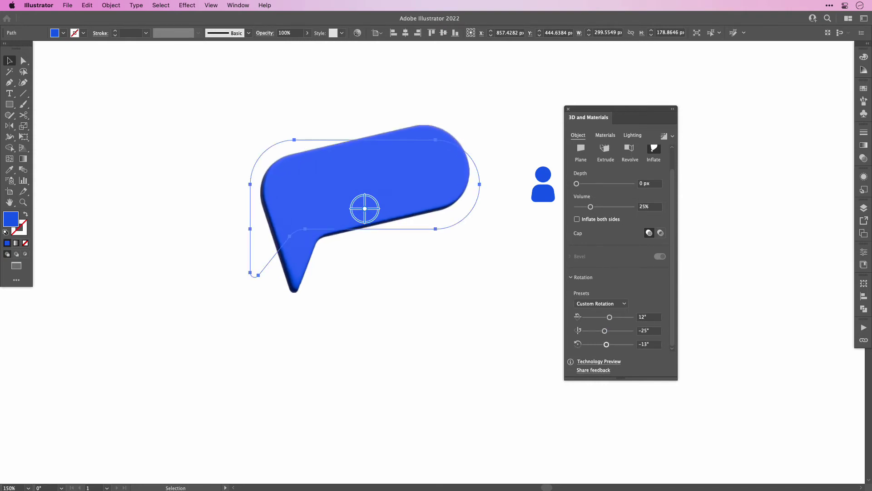
pyautogui.click(649, 344)
pyautogui.press('Up')
pyautogui.press('Up')
pyautogui.press('Down')
pyautogui.press('Down')
pyautogui.press('Down')
pyautogui.press('Down')
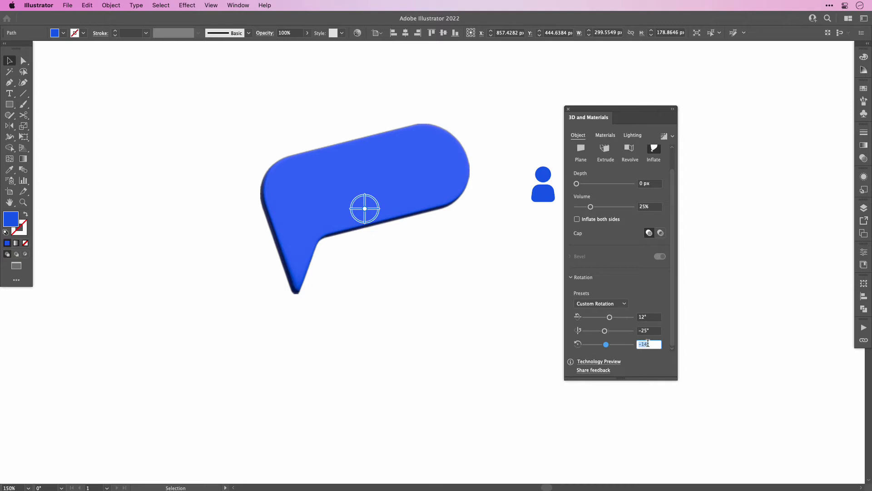
# - Set the light intensity on the inflated bubble to 60%
pyautogui.click(632, 135)
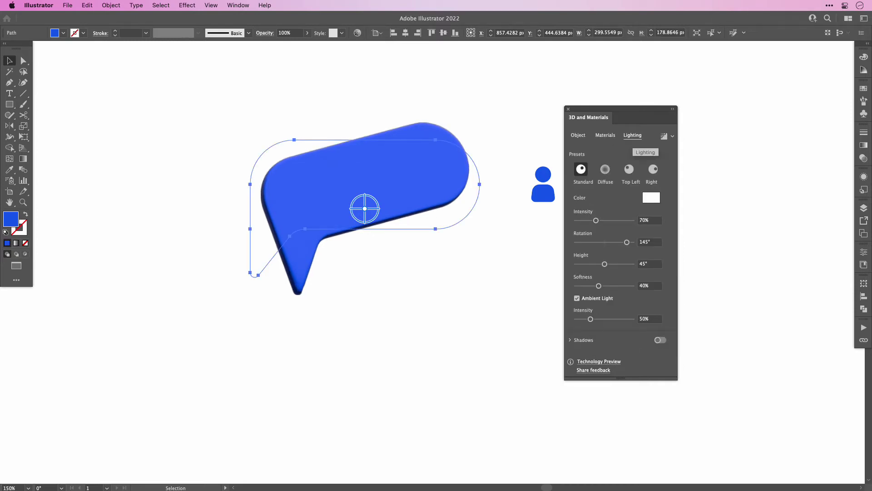
pyautogui.moveTo(596, 220); pyautogui.dragTo(592, 223)
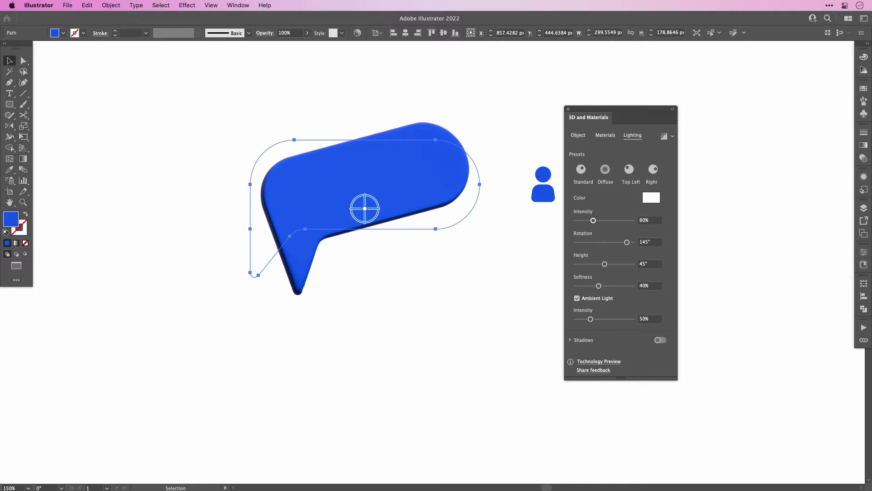
# - Set the bubble's light rotation to -145°, height to 90° and softness to 85%
pyautogui.click(627, 242)
pyautogui.write('-')
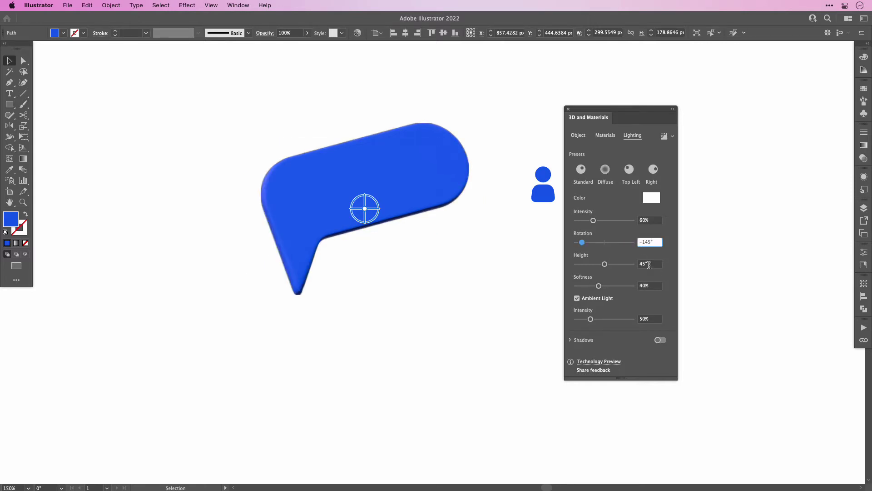
pyautogui.click(646, 265)
pyautogui.write('90')
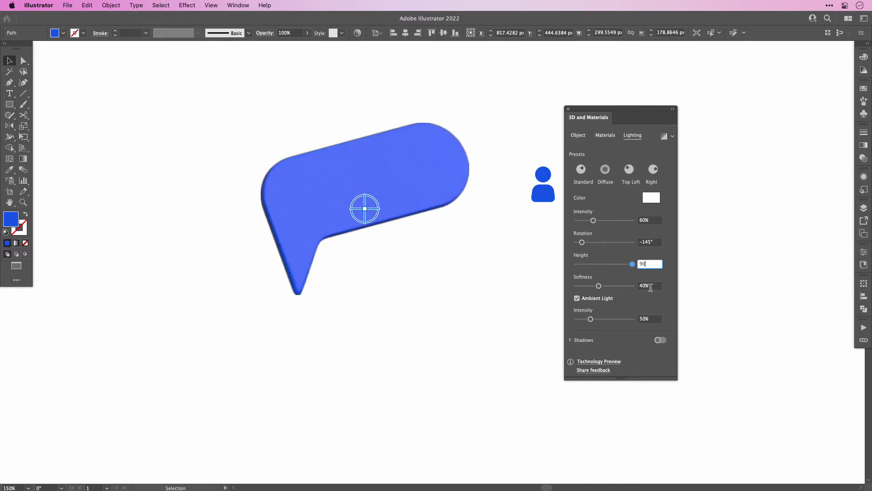
pyautogui.click(651, 285)
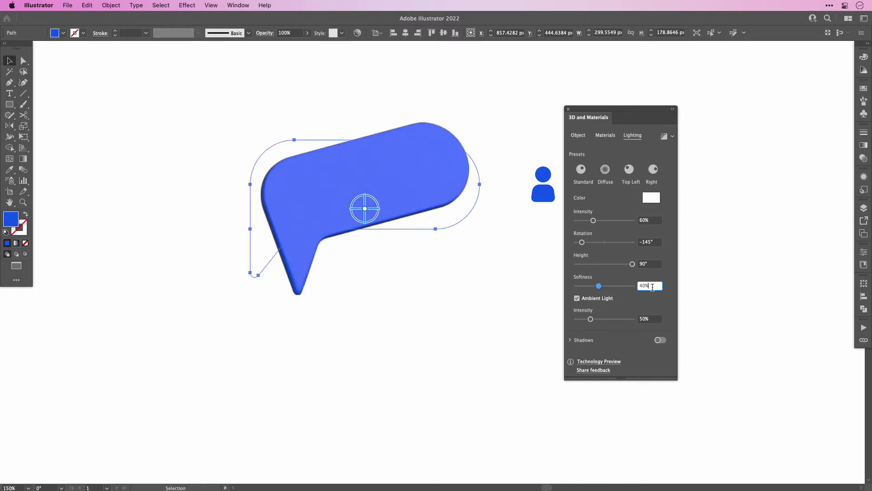
pyautogui.click(611, 286)
pyautogui.moveTo(623, 286); pyautogui.dragTo(624, 286)
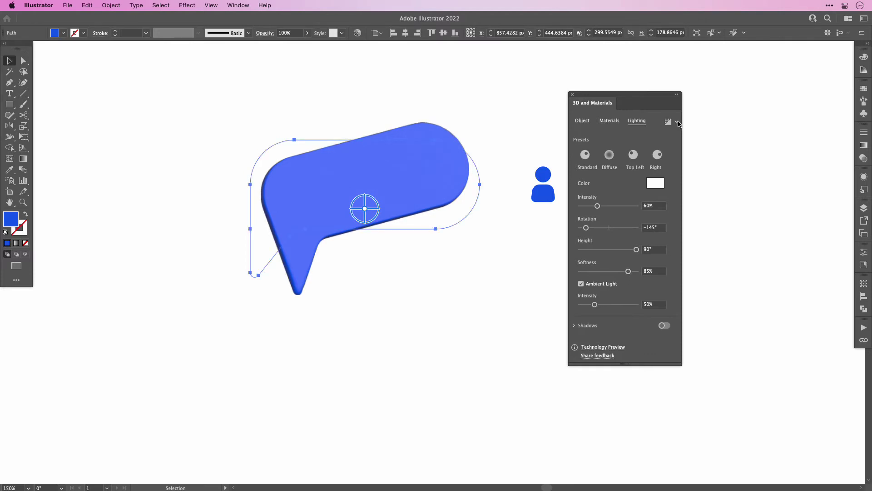
pyautogui.click(677, 122)
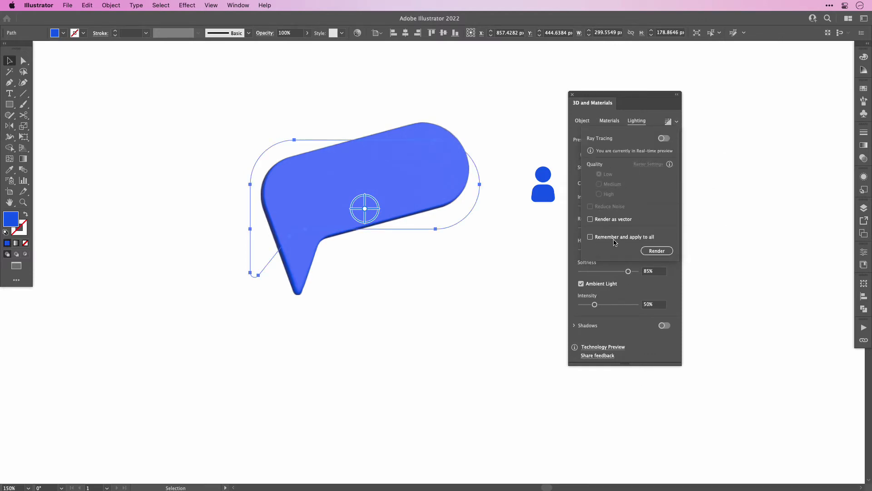
pyautogui.click(655, 119)
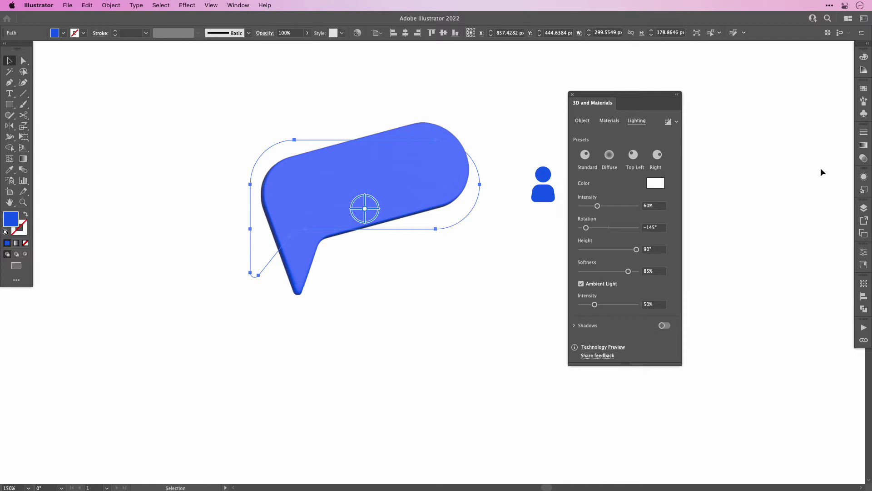
# - Save the bubble's appearance as a new graphic style named "inflate blue"
pyautogui.click(238, 5)
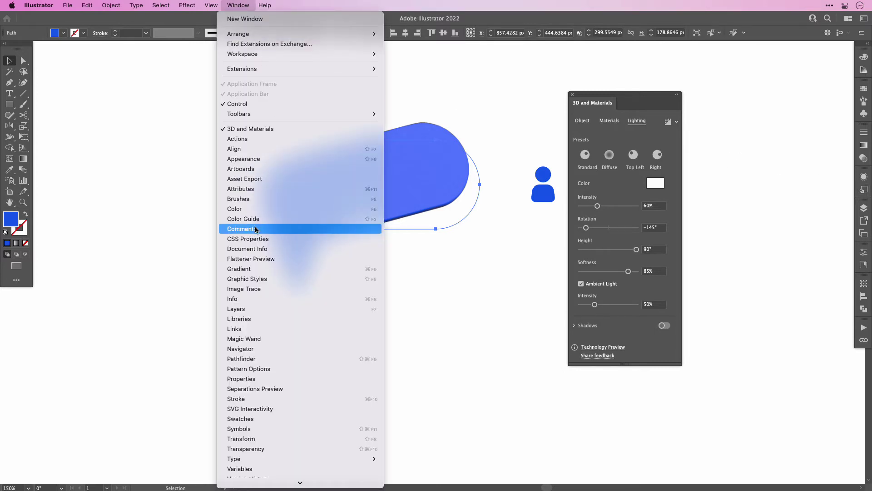
pyautogui.click(256, 279)
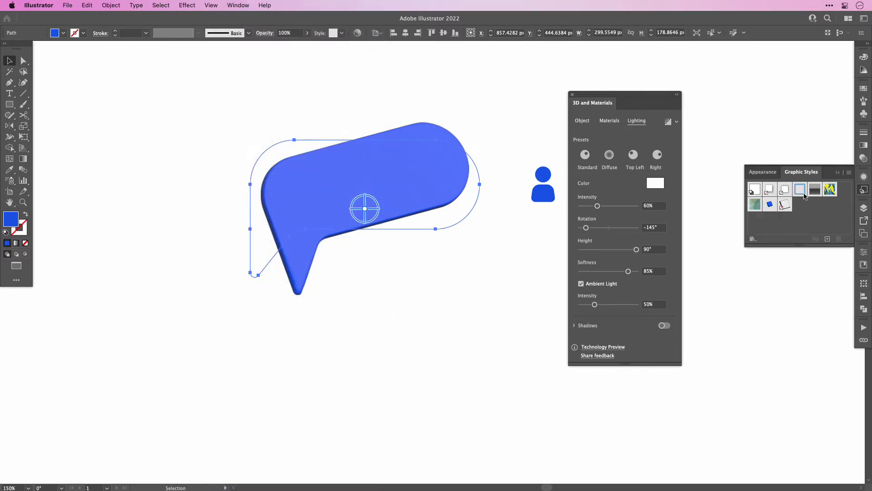
pyautogui.click(827, 240)
pyautogui.doubleClick(801, 204)
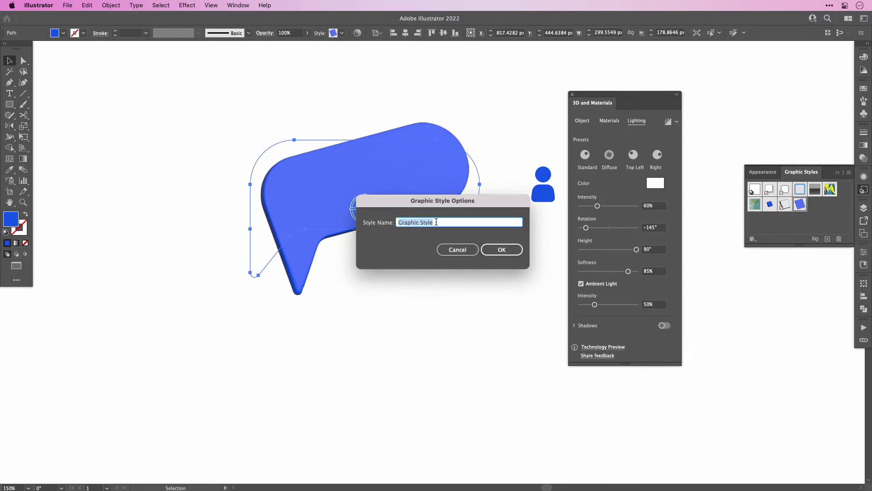
pyautogui.write('inflate')
pyautogui.click(500, 249)
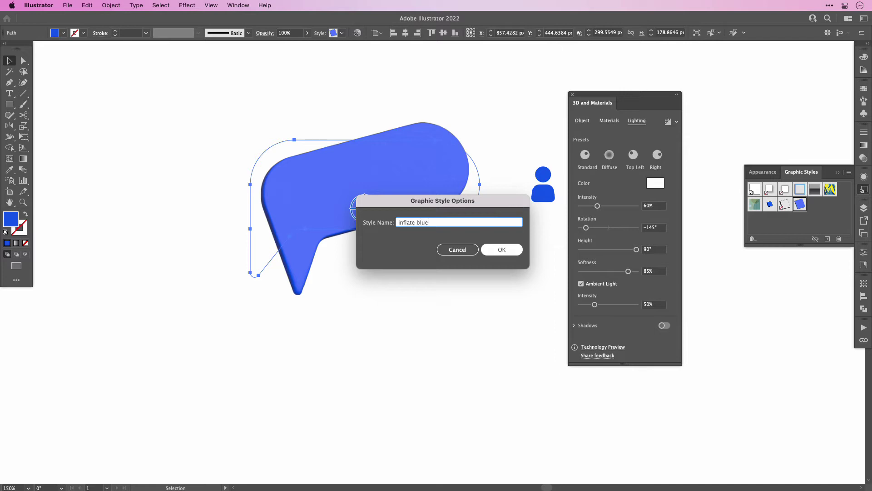
pyautogui.click(502, 249)
# - Apply the inflate blue graphic style to the person icon
pyautogui.click(460, 319)
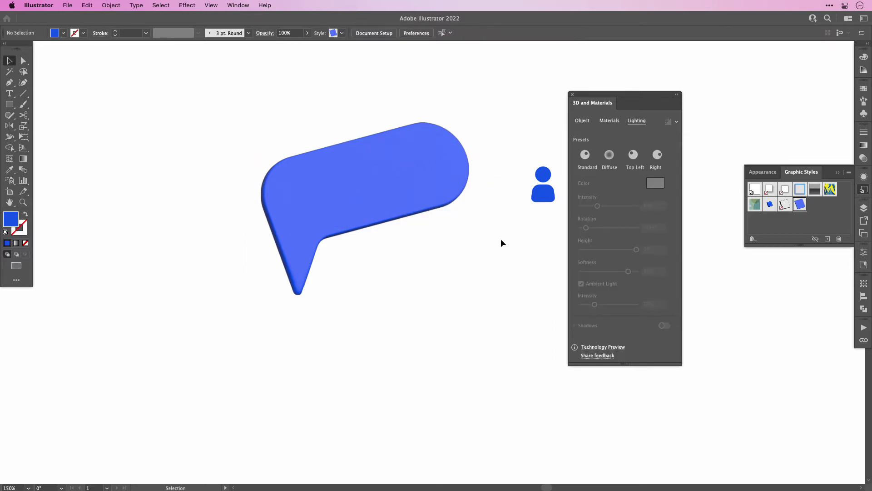
pyautogui.click(544, 175)
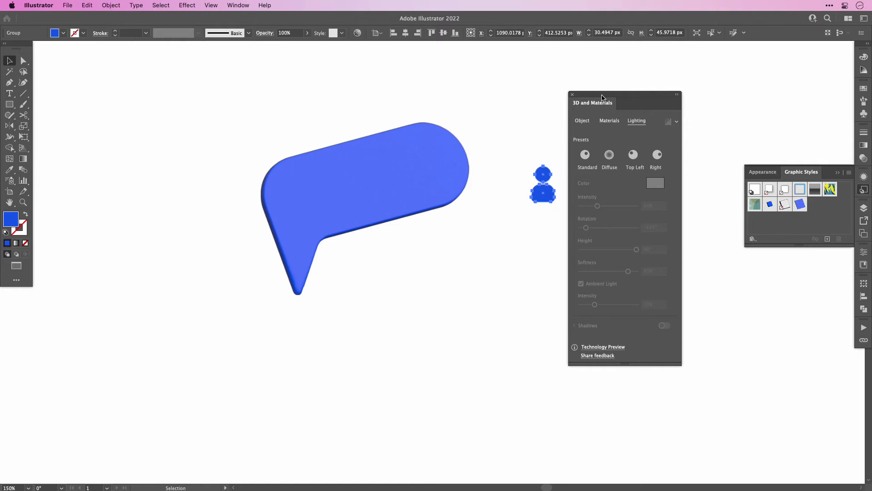
pyautogui.moveTo(602, 97); pyautogui.dragTo(147, 102)
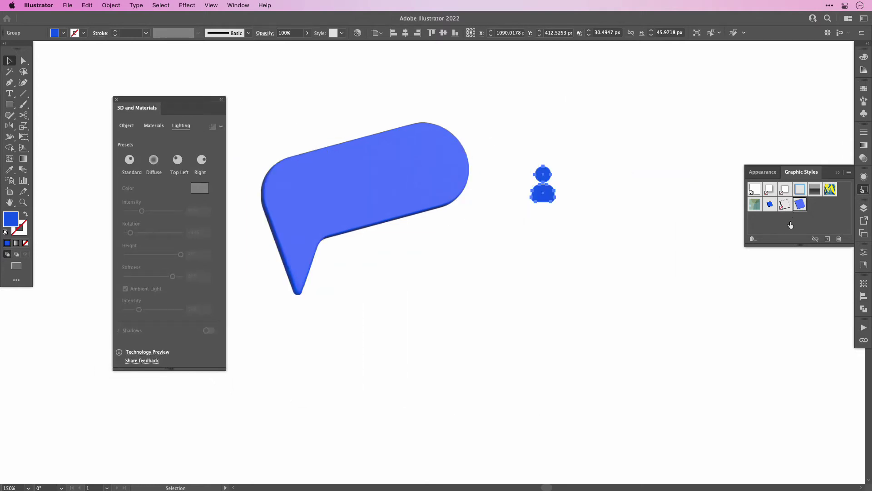
pyautogui.click(800, 204)
# - Edit the person icon's 3D and Materials effect from its detached appearance listing, setting the inflate depth to 3 px
pyautogui.click(763, 172)
pyautogui.moveTo(762, 172); pyautogui.dragTo(524, 243)
pyautogui.click(579, 304)
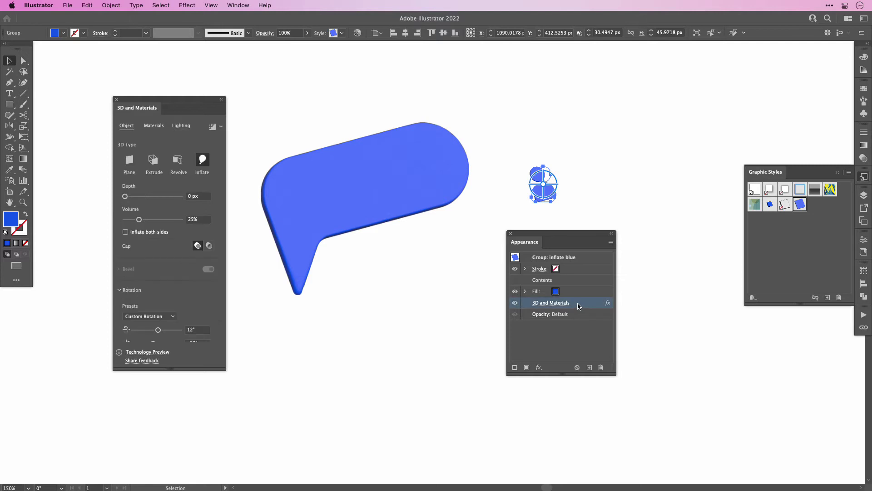
pyautogui.click(125, 197)
pyautogui.click(199, 195)
pyautogui.press('Up')
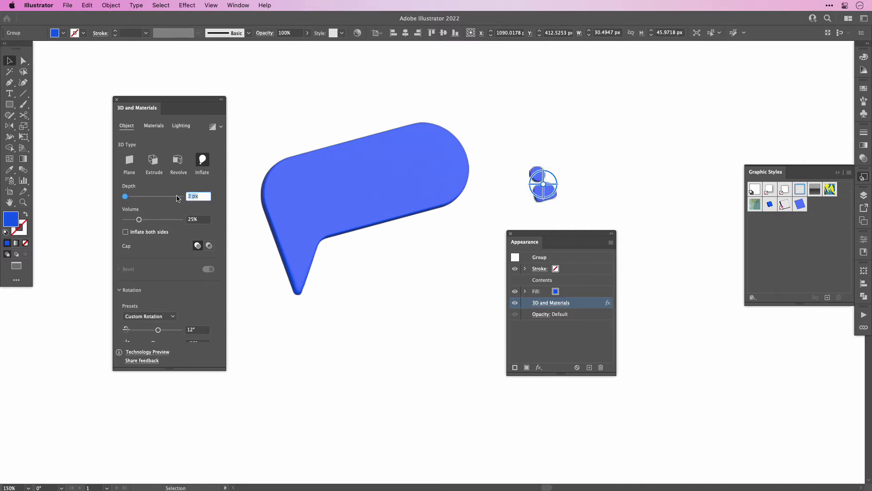
pyautogui.click(116, 100)
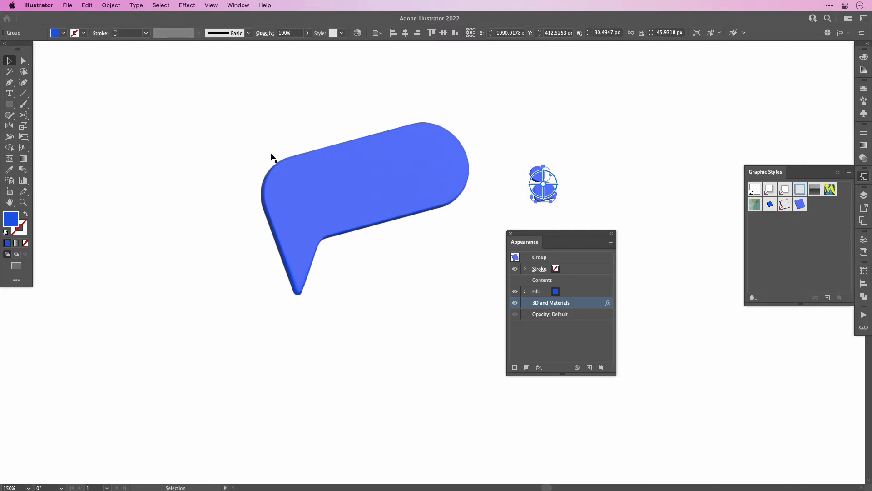
# - Apply the inflate blue style to the white circle-and-bars group and set its inflate depth to 3 px
pyautogui.click(617, 179)
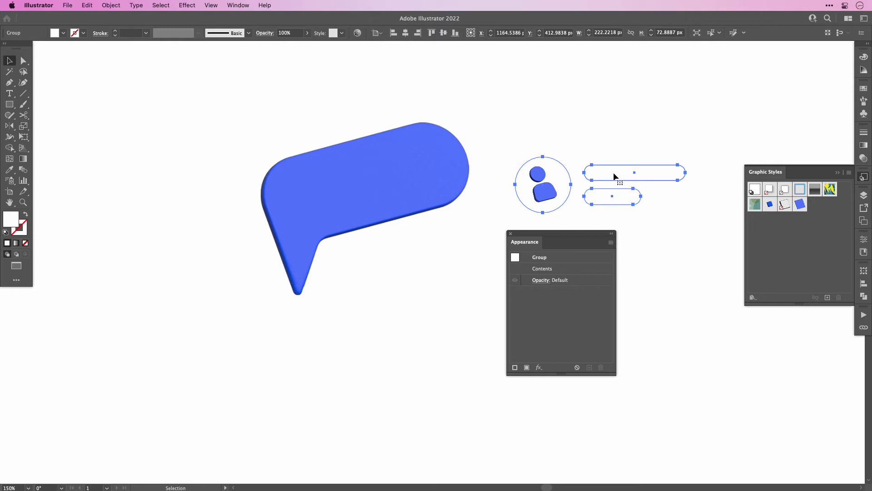
pyautogui.click(799, 204)
pyautogui.click(580, 305)
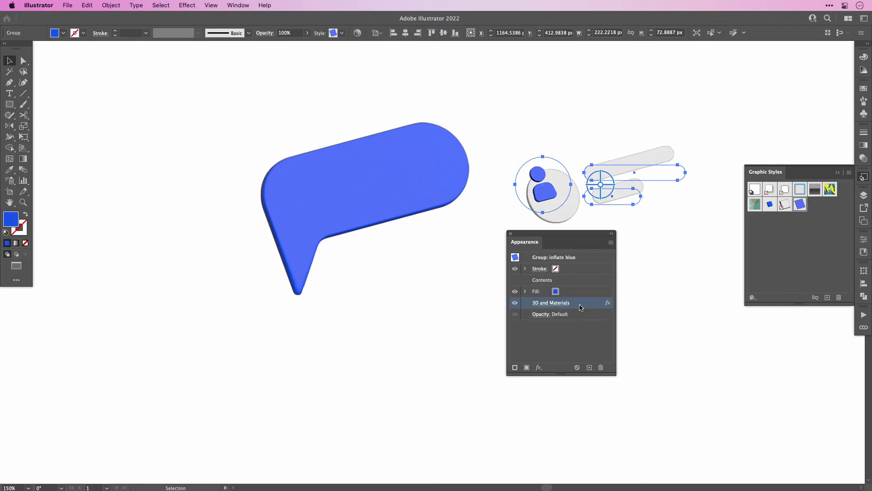
pyautogui.click(580, 308)
pyautogui.press('Up')
pyautogui.press('Up')
pyautogui.press('Up')
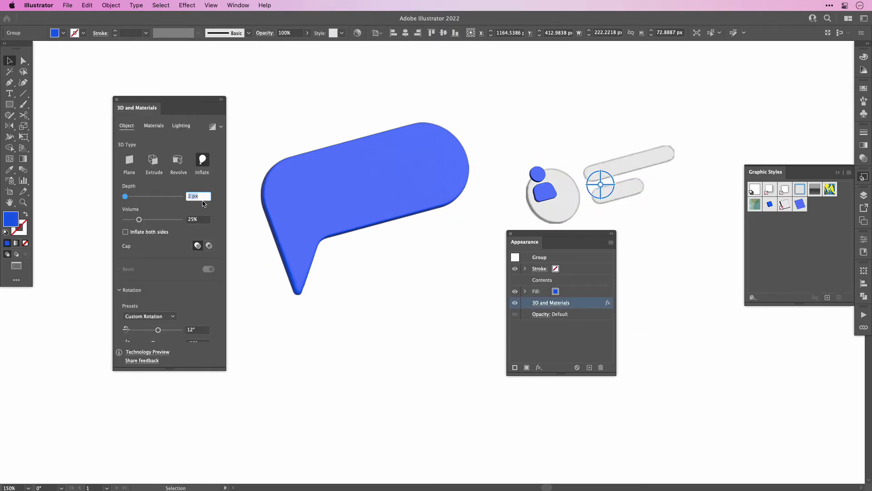
pyautogui.click(116, 99)
# - Move the white circle-and-bars group onto the speech bubble and place the person icon on the white circle
pyautogui.moveTo(563, 214); pyautogui.dragTo(331, 208)
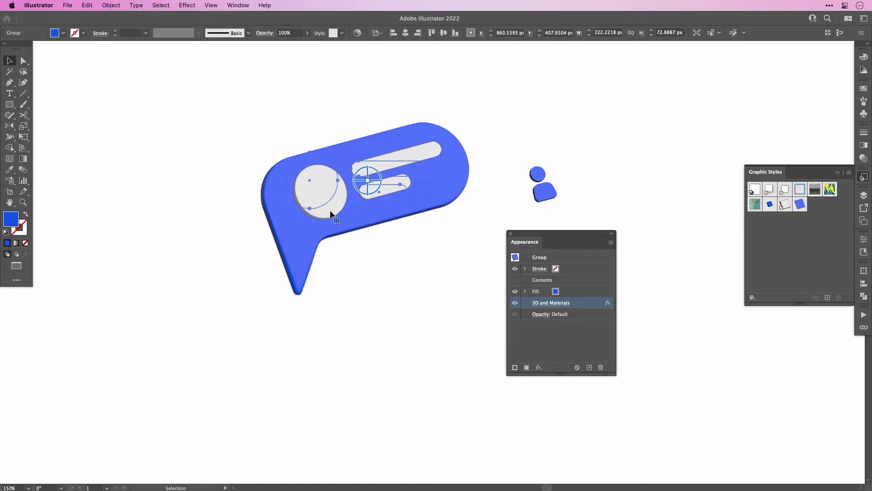
pyautogui.moveTo(546, 187); pyautogui.dragTo(324, 196)
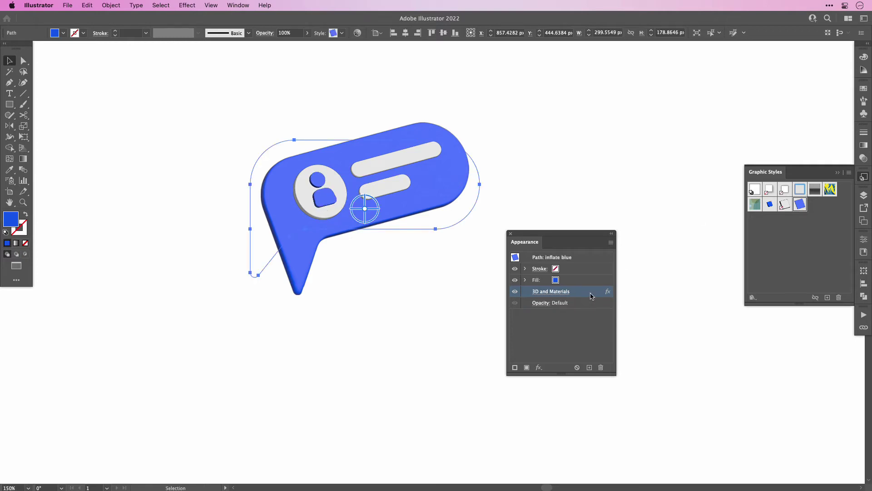
# - Enable ray tracing at High quality in the speech bubble's 3D render settings
pyautogui.doubleClick(591, 293)
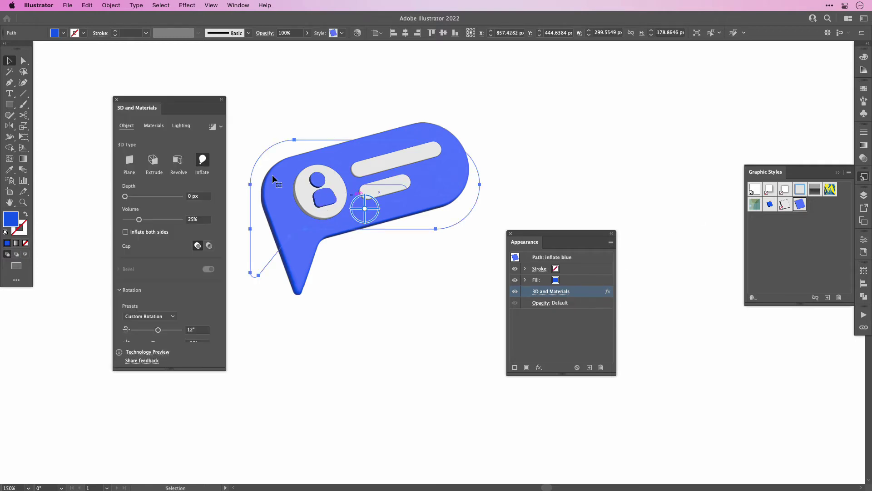
pyautogui.click(220, 129)
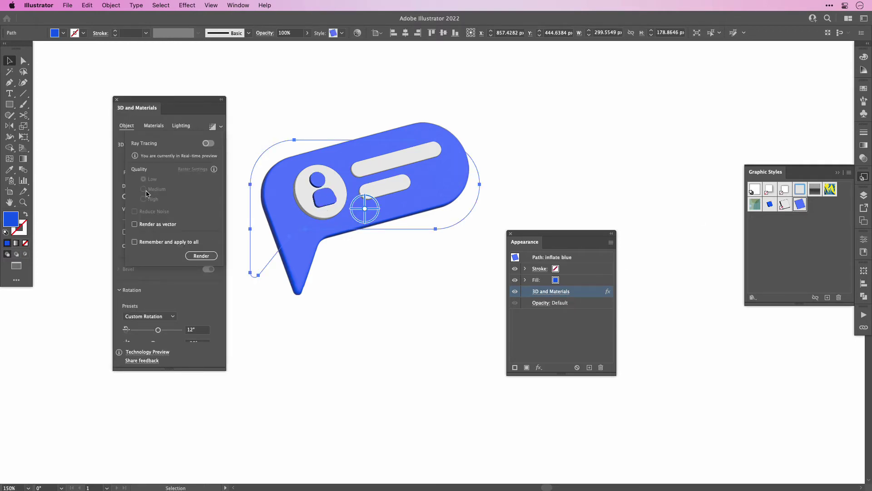
pyautogui.click(207, 143)
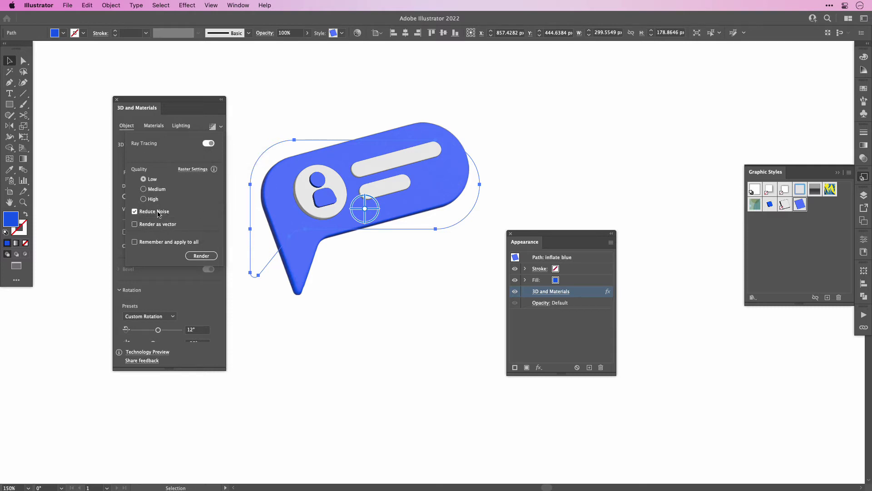
pyautogui.click(143, 199)
# - Set the document raster effects to Screen (72 ppi) with anti-aliasing, and render the bubble
pyautogui.click(192, 169)
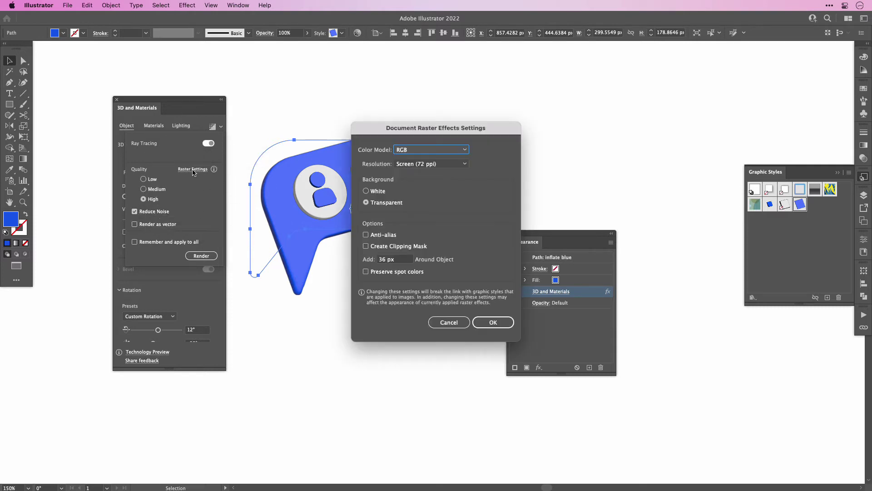
pyautogui.click(433, 164)
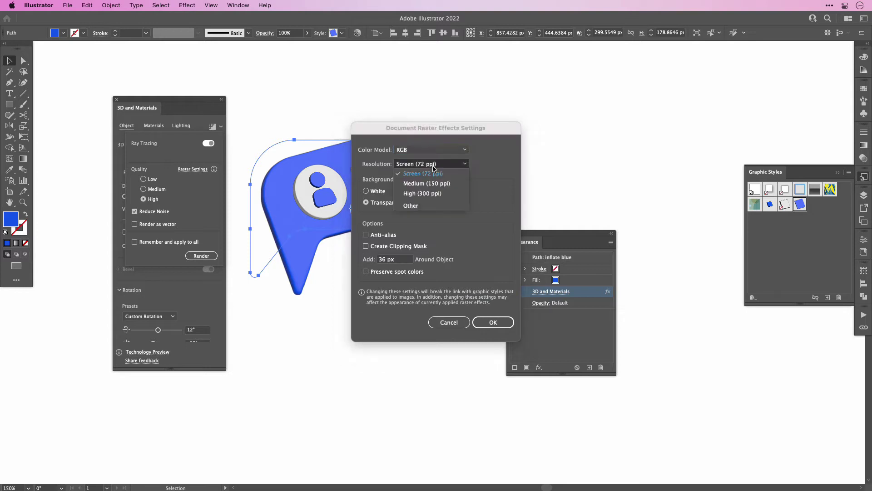
pyautogui.click(461, 174)
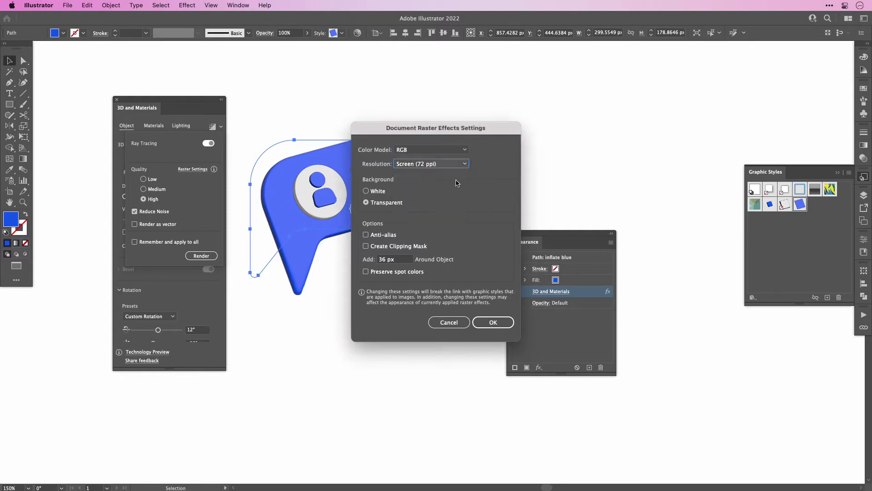
pyautogui.click(366, 234)
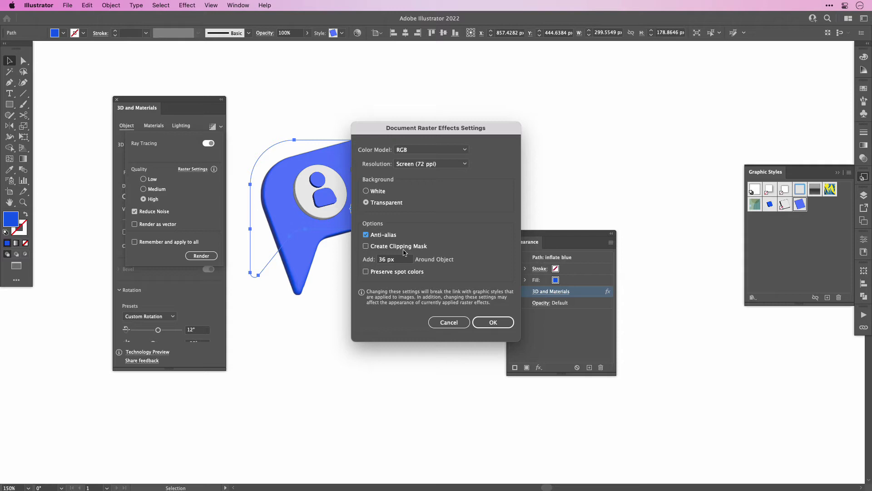
pyautogui.click(489, 322)
pyautogui.click(203, 256)
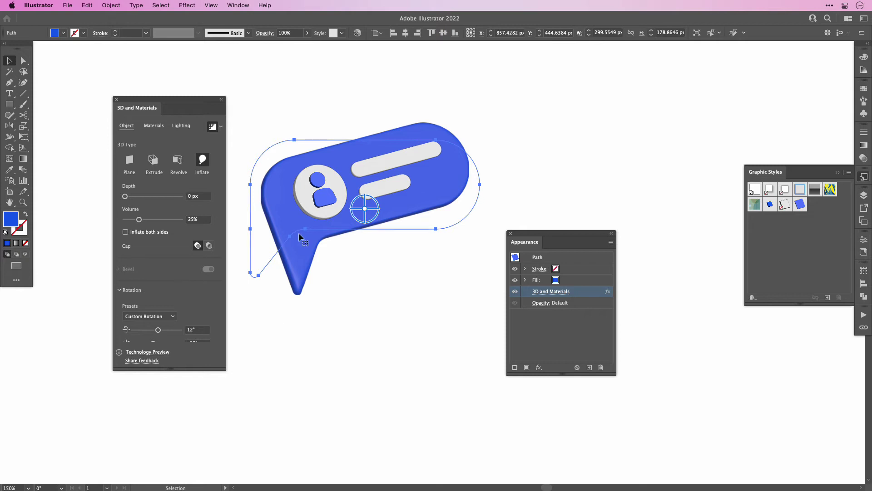
# - Render the white circle-and-bars group and the person icon with ray tracing
pyautogui.click(313, 206)
pyautogui.click(214, 127)
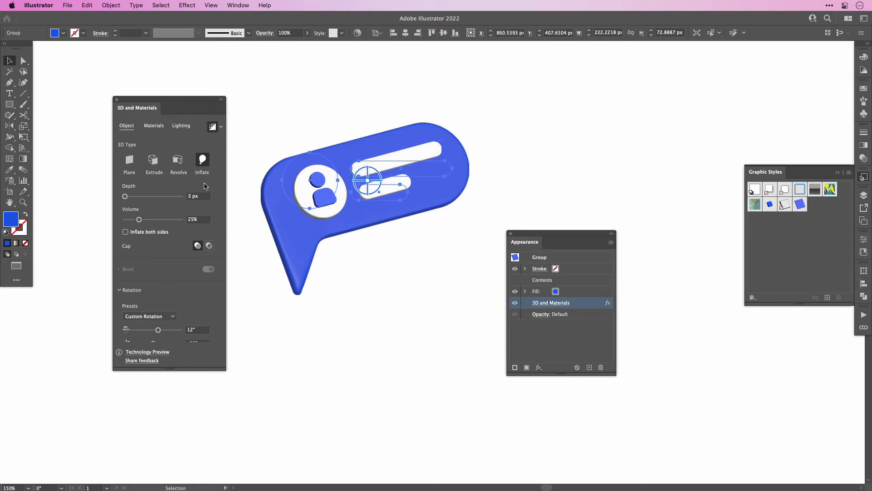
pyautogui.click(323, 191)
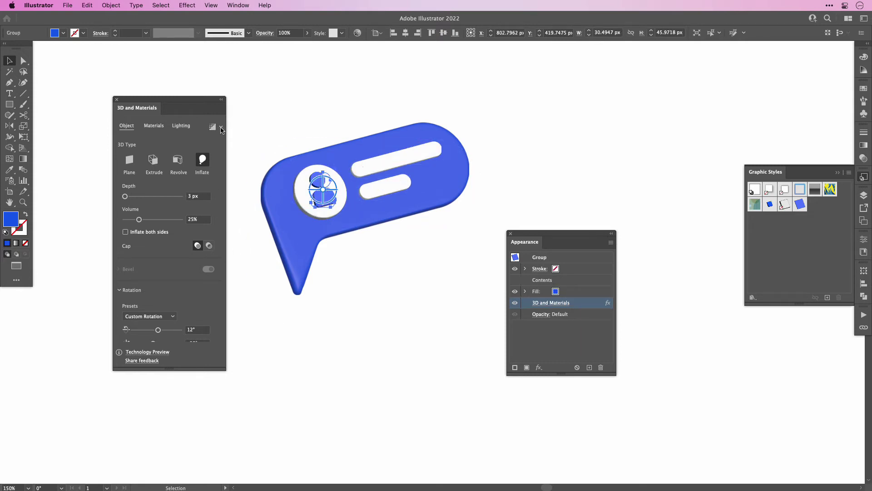
pyautogui.click(341, 335)
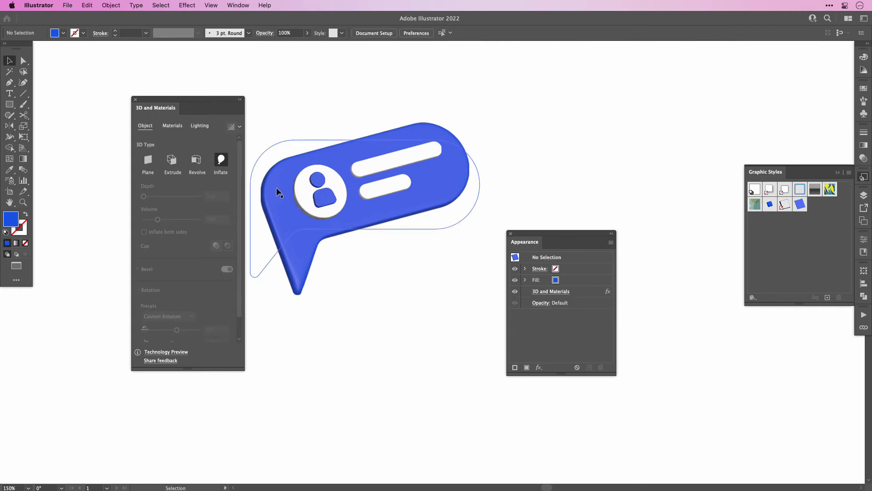
# - Turn on shadows in the speech bubble's lighting settings
pyautogui.click(276, 188)
pyautogui.click(200, 125)
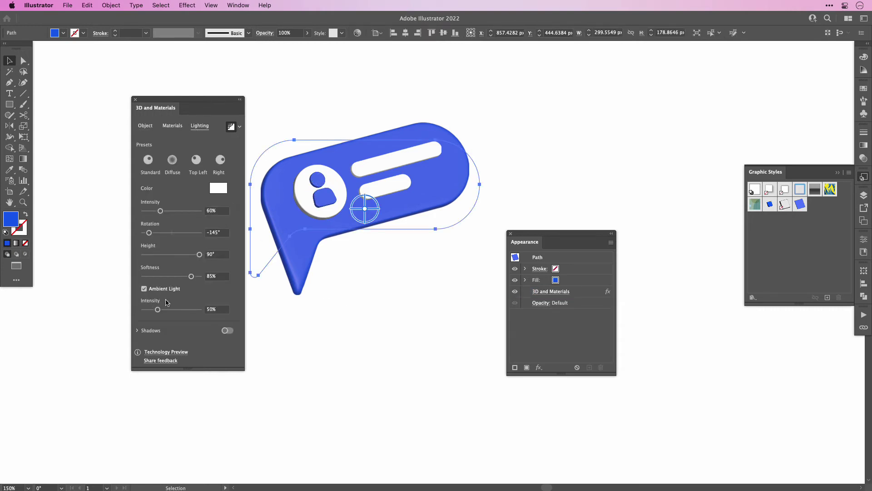
pyautogui.click(228, 330)
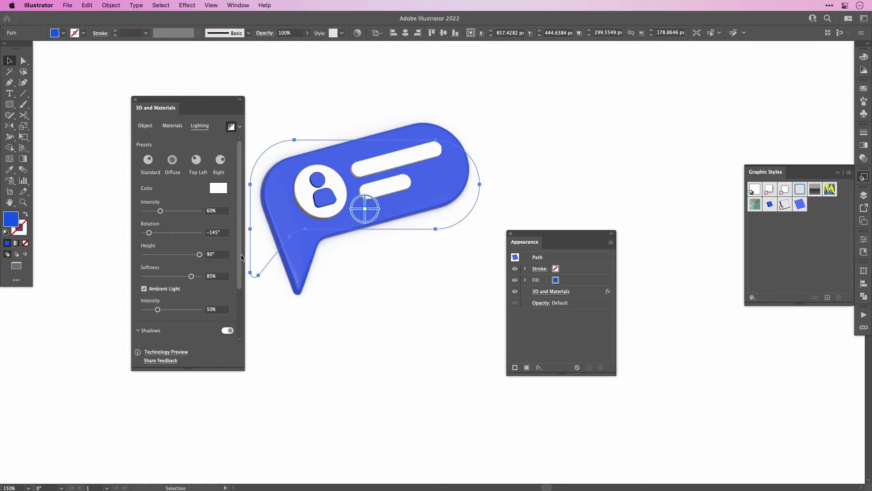
# - Set the bubble's shadow bounds to 301% and the shadow's distance from the object to 15%
pyautogui.scroll(-3, 172, 318)
pyautogui.moveTo(146, 335); pyautogui.dragTo(188, 337)
pyautogui.click(147, 313)
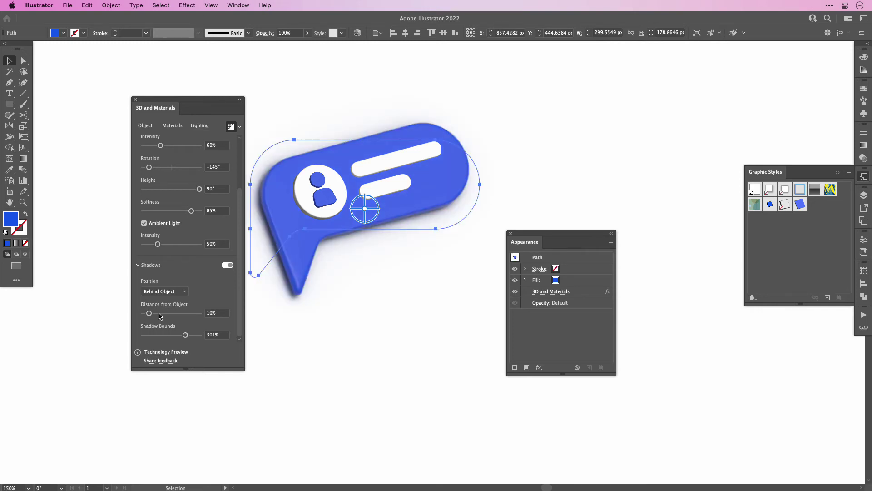
pyautogui.click(152, 313)
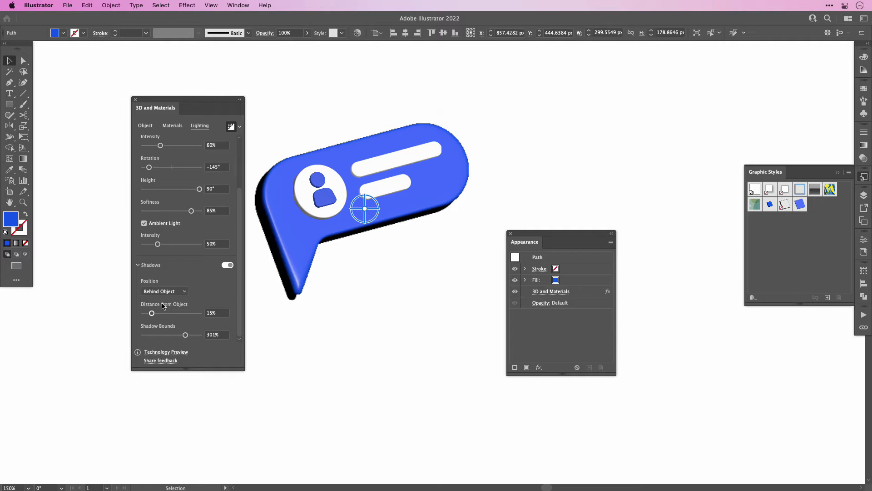
# - Set the person icon's shadow distance from the object to 1% and its shadow bounds to 300%
pyautogui.click(315, 364)
pyautogui.click(323, 193)
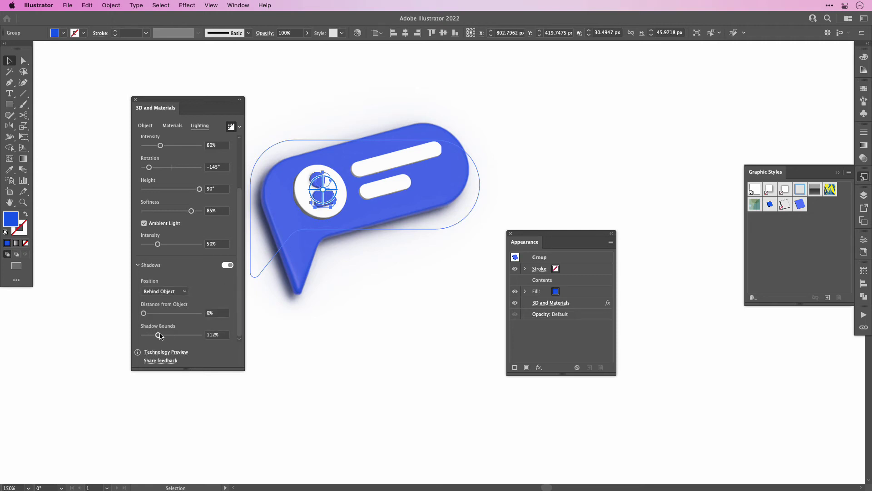
pyautogui.click(219, 313)
pyautogui.press('Up')
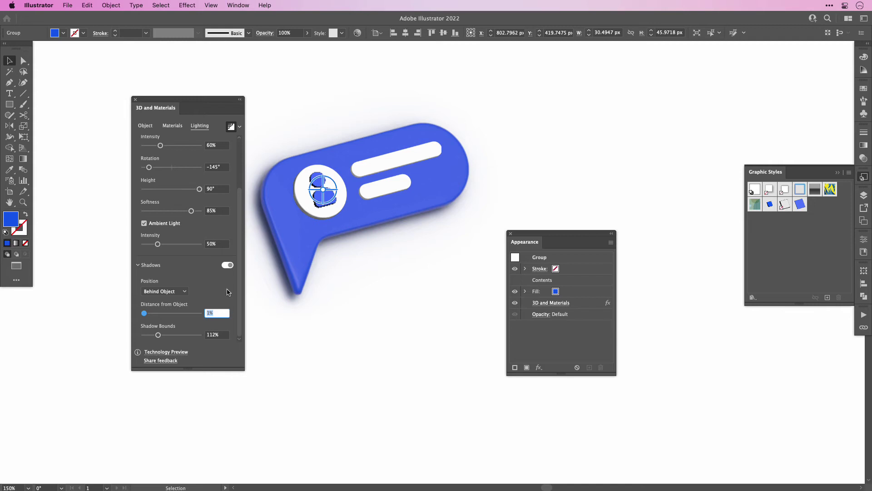
pyautogui.click(221, 334)
pyautogui.click(158, 335)
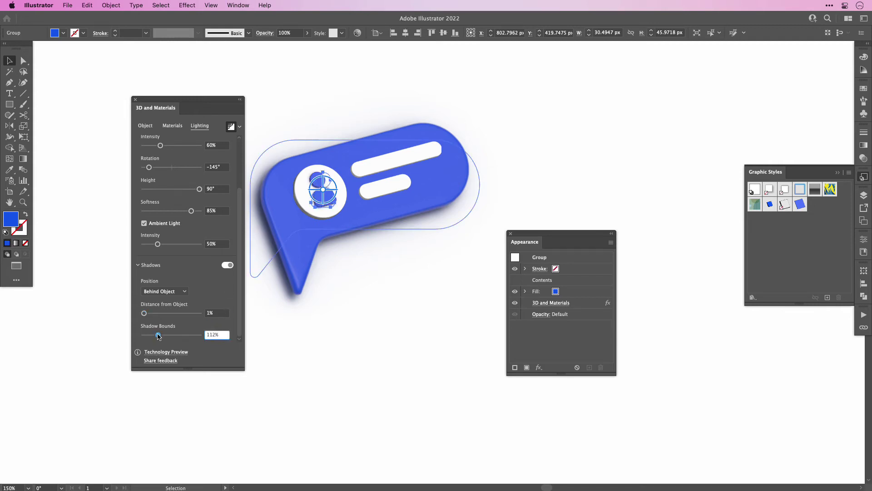
pyautogui.moveTo(159, 336); pyautogui.dragTo(185, 335)
pyautogui.click(281, 372)
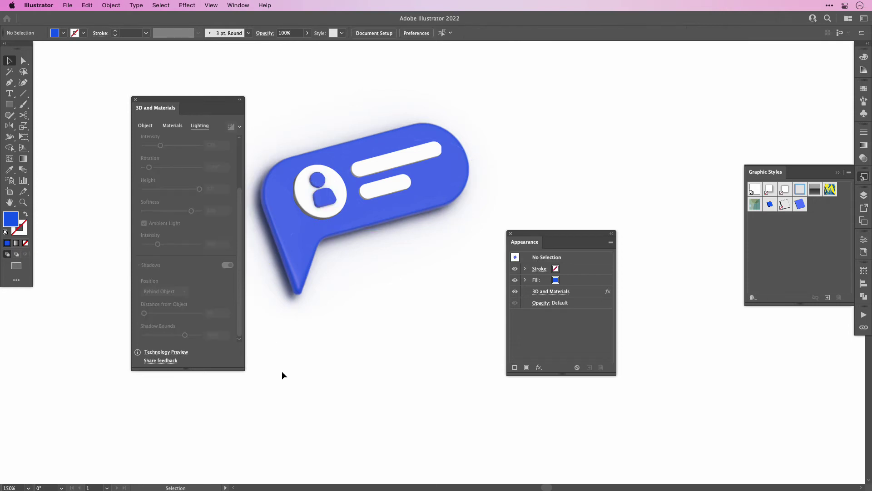
# - Increase the person icon's inflate volume to 41% and reduce its depth to 1 px
pyautogui.click(323, 194)
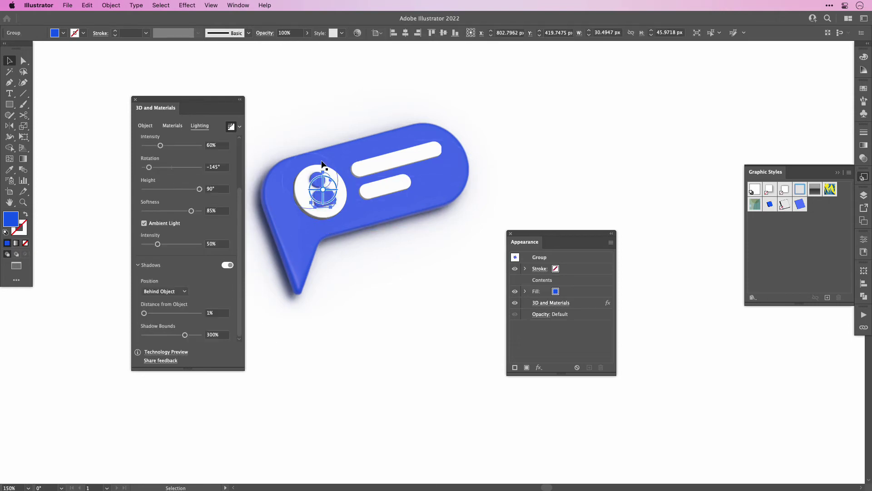
pyautogui.click(145, 125)
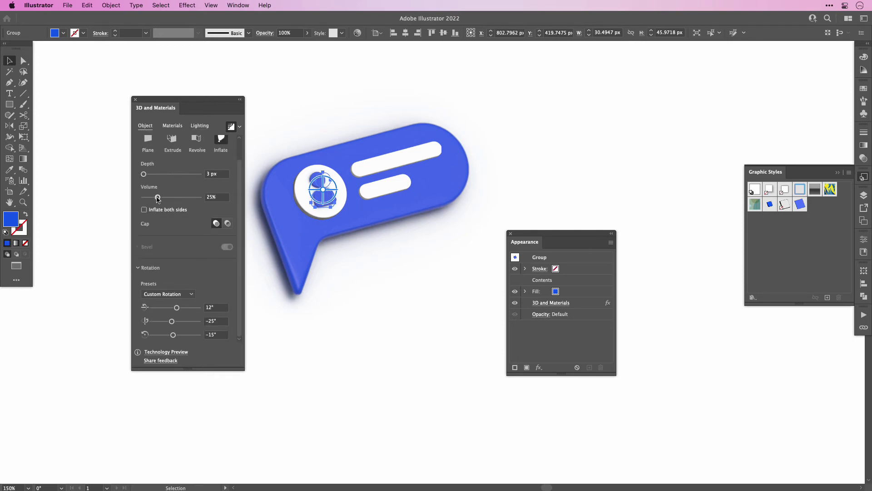
pyautogui.moveTo(157, 198); pyautogui.dragTo(167, 198)
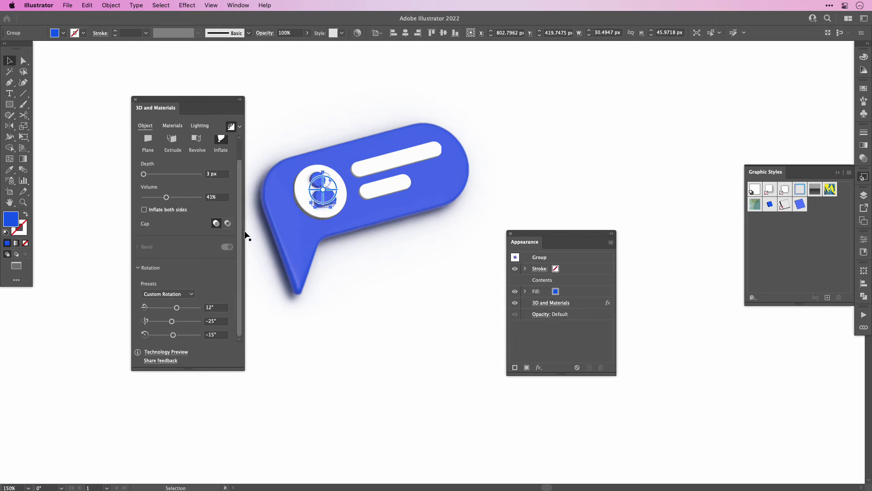
pyautogui.click(222, 175)
pyautogui.press('Down')
pyautogui.press('Down')
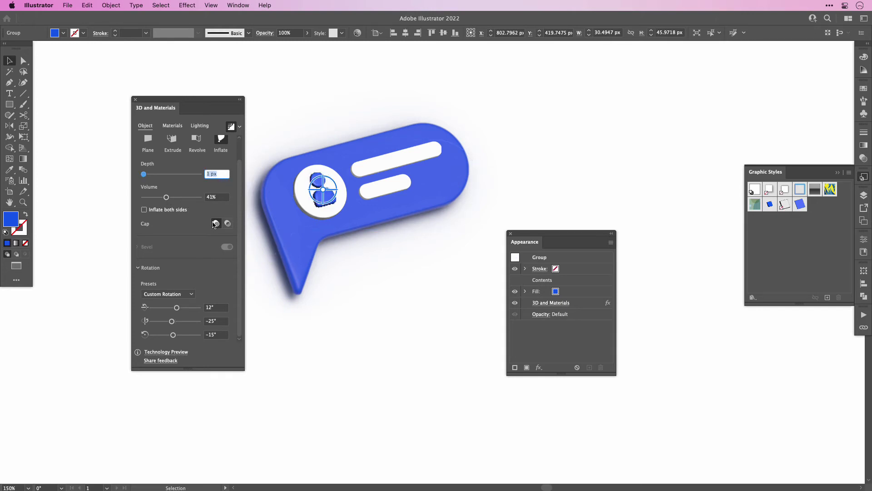
pyautogui.click(260, 258)
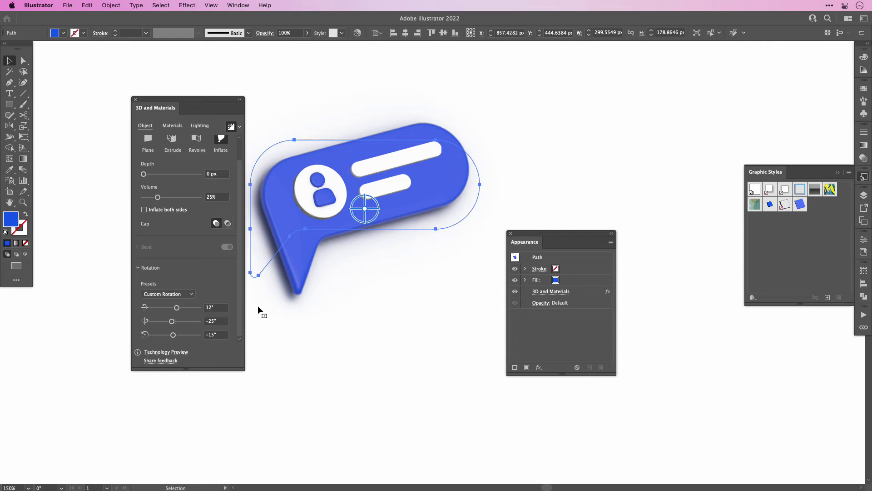
# - Set the white circle-and-bars group's inflate volume to 33% and its depth to 0 px
pyautogui.click(384, 184)
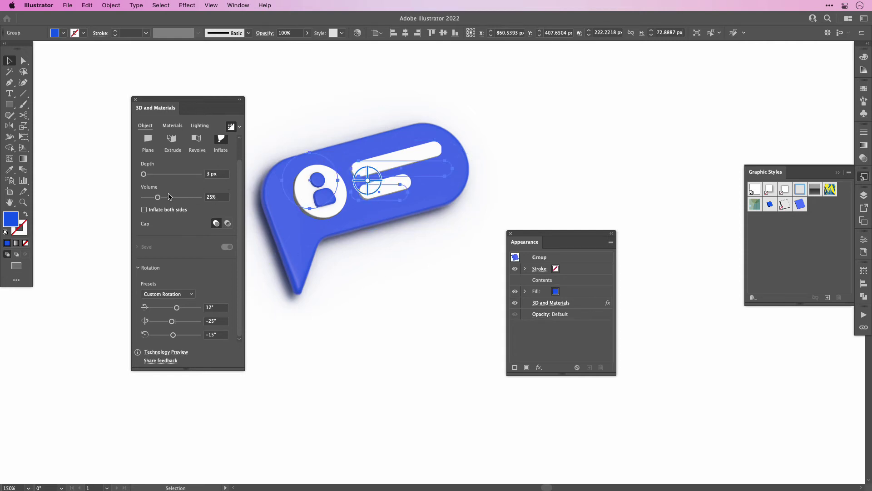
pyautogui.moveTo(158, 196); pyautogui.dragTo(163, 197)
pyautogui.click(221, 173)
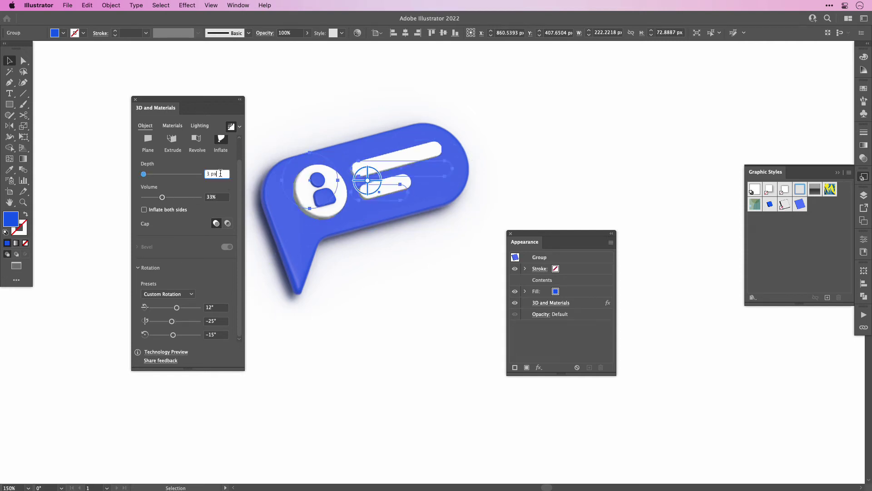
pyautogui.press('Down')
pyautogui.press('Down')
pyautogui.press('Down')
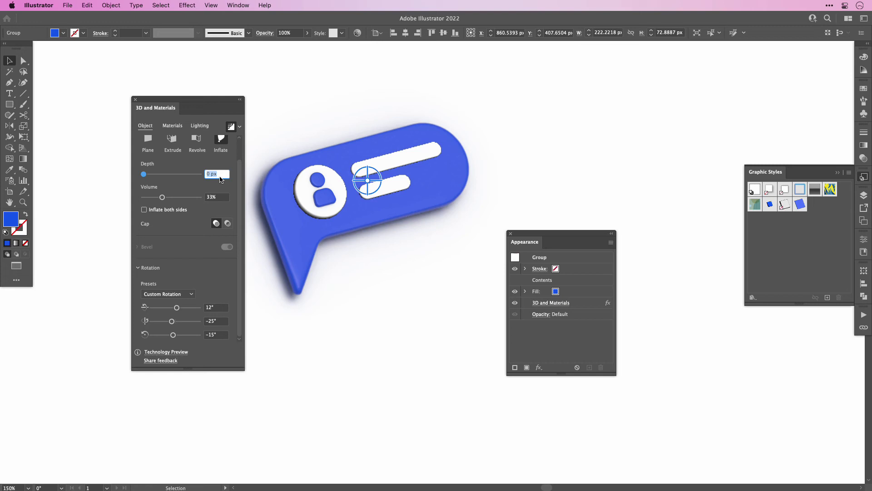
pyautogui.click(273, 357)
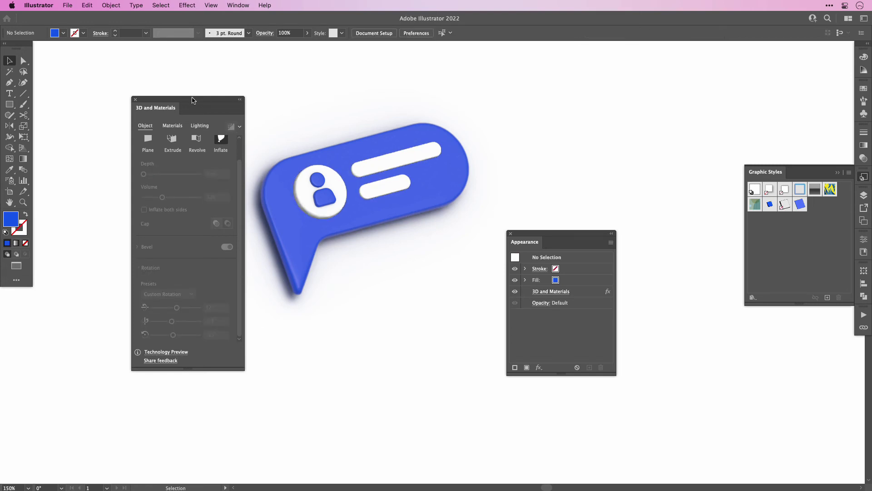
# - Draw an open V-shaped path about 85 px wide and 43 px high beside the bubble, with a red stroke and no fill
pyautogui.moveTo(192, 100); pyautogui.dragTo(110, 92)
pyautogui.moveTo(545, 229); pyautogui.dragTo(658, 78)
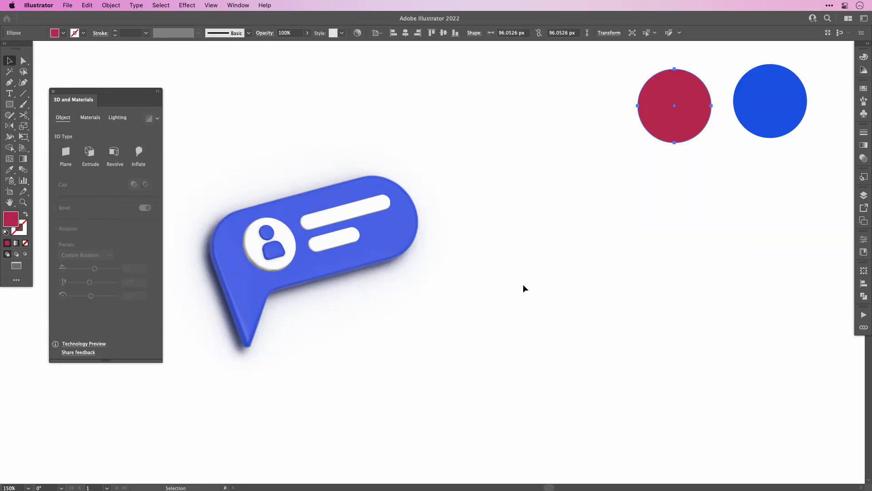
pyautogui.hotkey('shift', 'x')
pyautogui.press('p')
pyautogui.moveTo(492, 249); pyautogui.dragTo(489, 279)
pyautogui.click(526, 282)
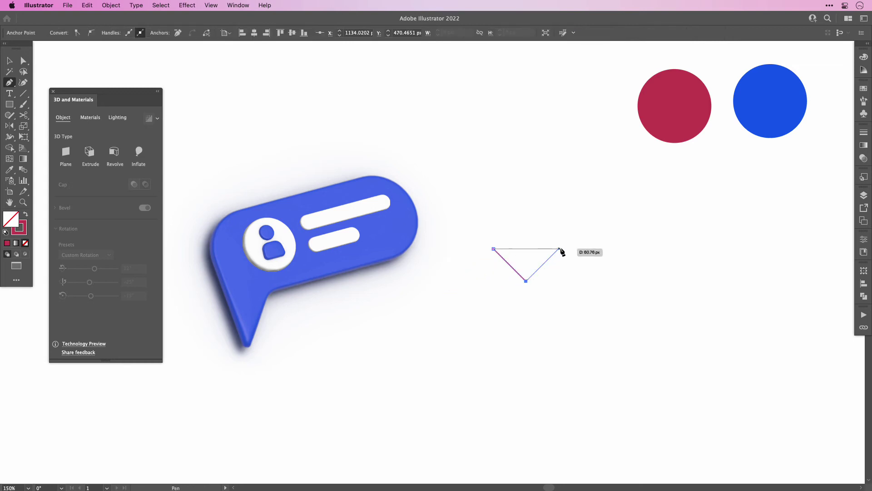
pyautogui.click(559, 248)
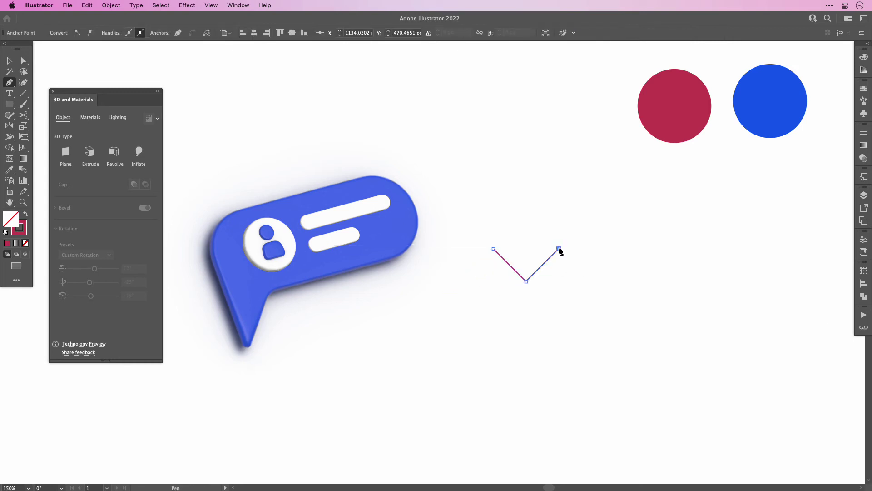
pyautogui.press('v')
pyautogui.click(525, 239)
pyautogui.moveTo(489, 236); pyautogui.dragTo(573, 318)
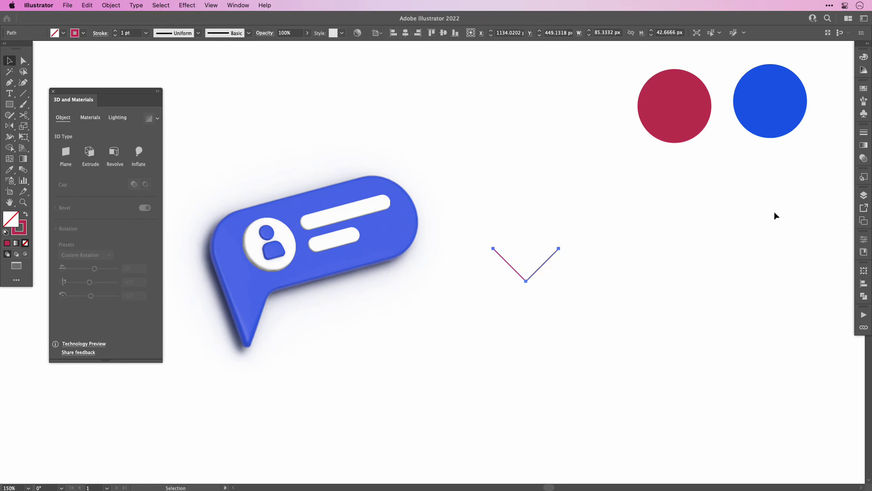
# - Give the V path round caps and an 83 pt stroke weight to form a heart shape
pyautogui.click(863, 132)
pyautogui.moveTo(761, 131); pyautogui.dragTo(606, 208)
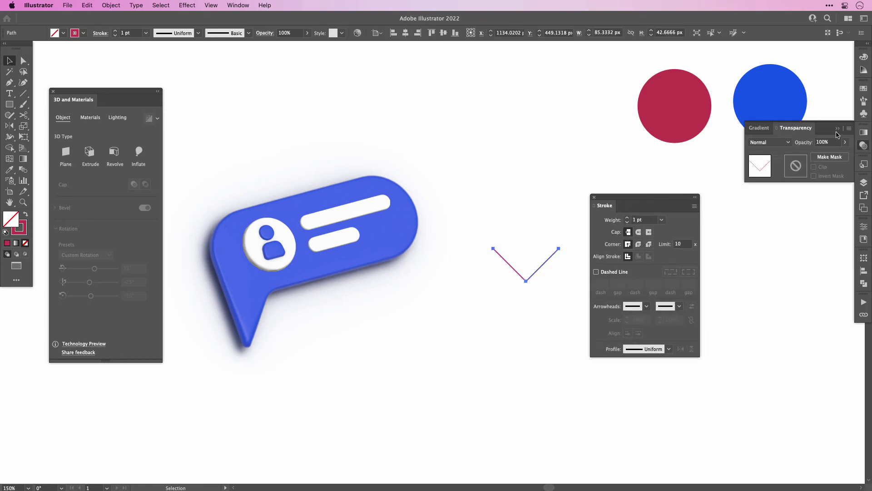
pyautogui.click(640, 233)
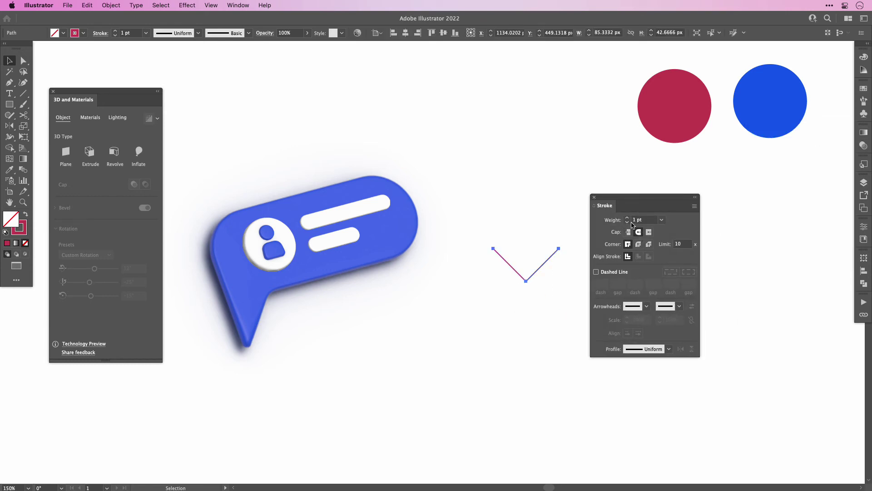
pyautogui.moveTo(626, 219); pyautogui.dragTo(692, 202)
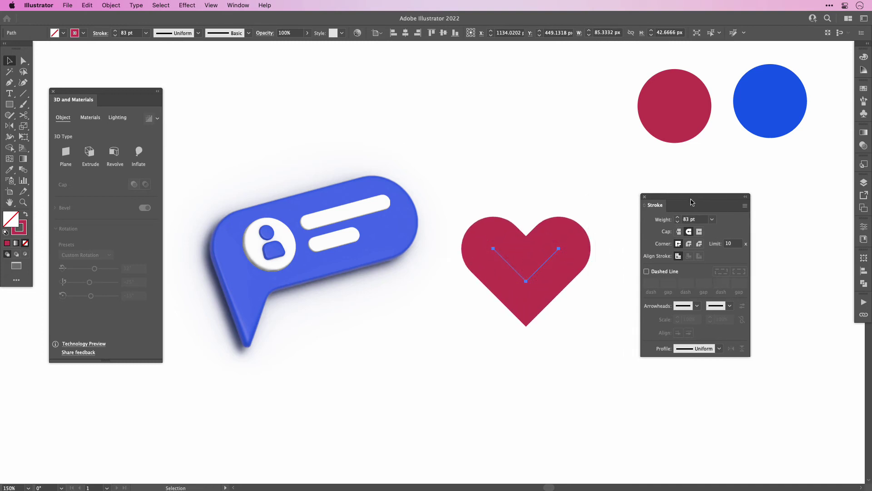
# - Apply the saved blue inflated 3D graphic style to the V-shaped path
pyautogui.click(864, 164)
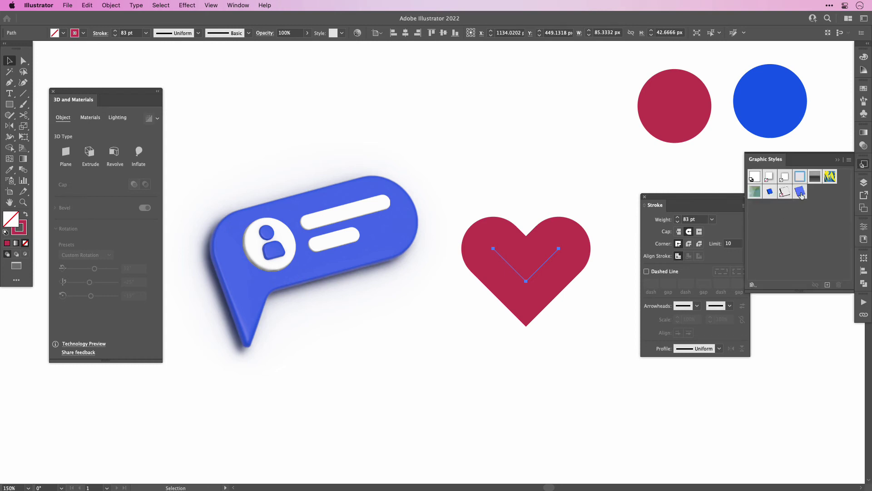
pyautogui.click(645, 197)
pyautogui.click(863, 165)
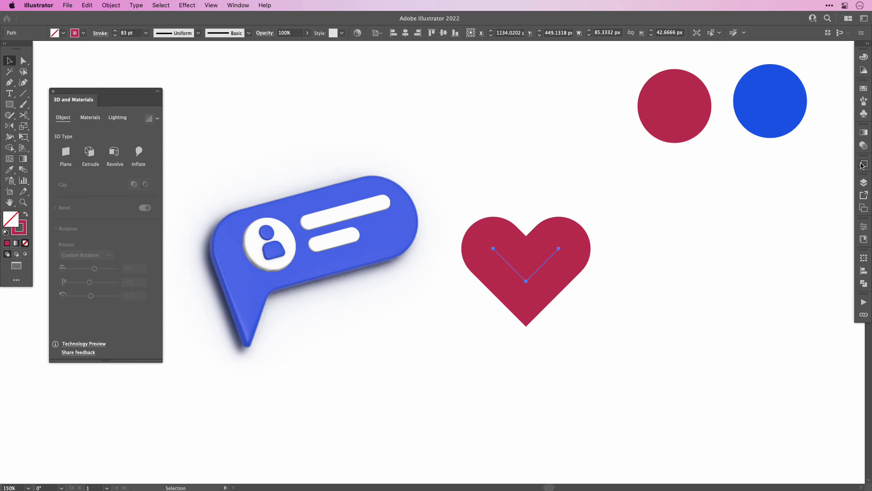
pyautogui.click(863, 165)
pyautogui.click(800, 193)
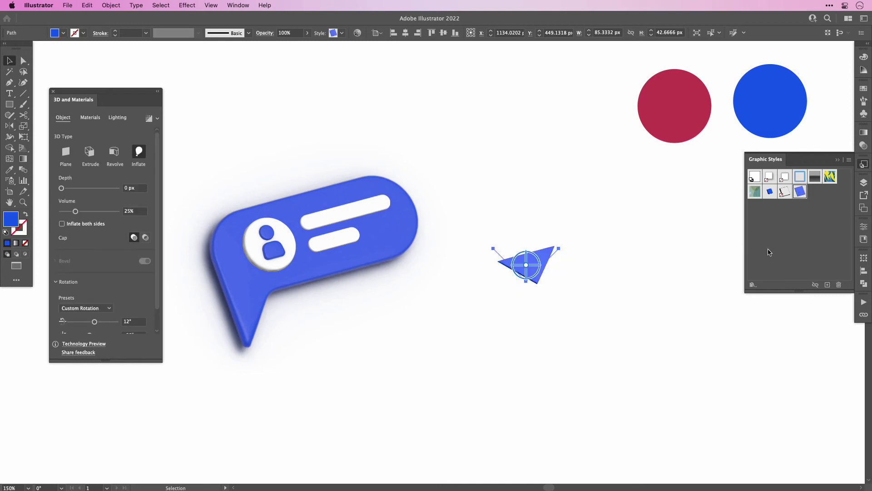
pyautogui.press('a')
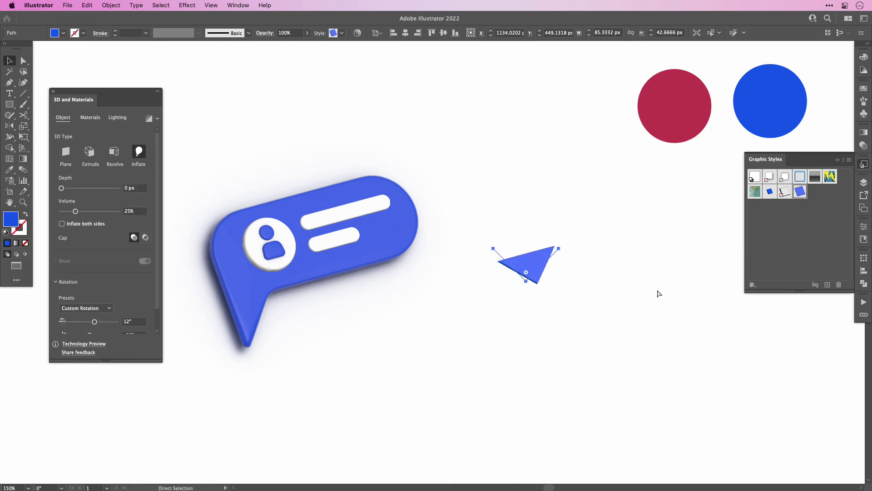
pyautogui.press('v')
pyautogui.press('a')
pyautogui.press('v')
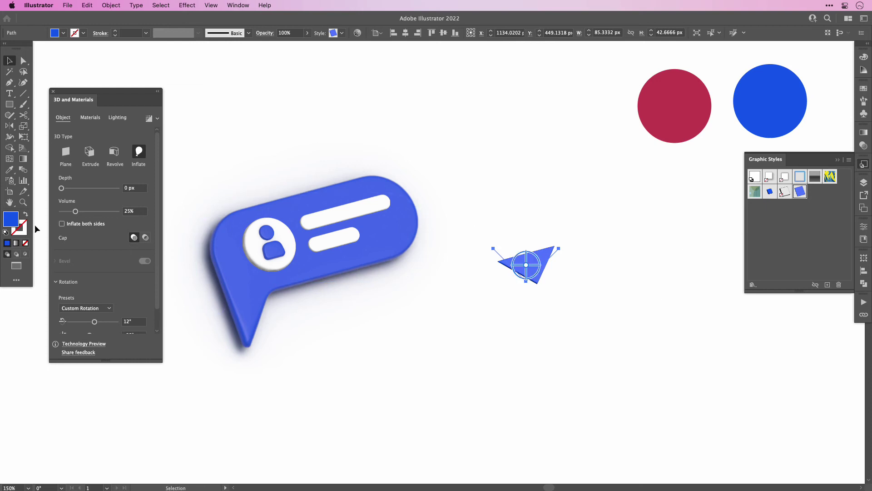
# - Sample the red circle's colour onto the 3D path and swap it from the fill to the stroke
pyautogui.press('i')
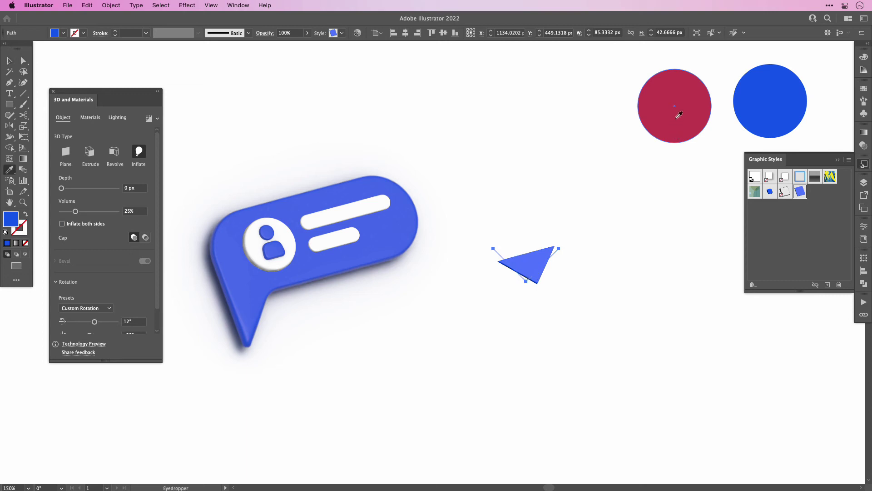
pyautogui.click(675, 117)
pyautogui.click(26, 216)
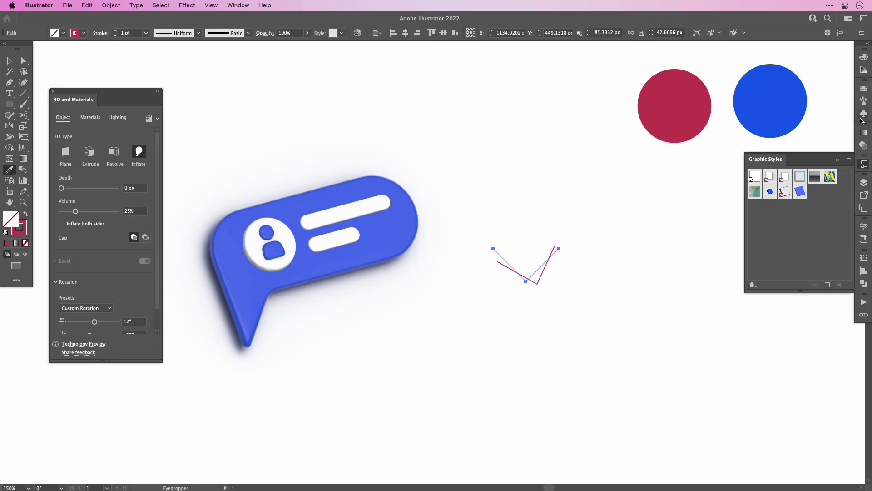
# - Set the 3D path's stroke to round caps and a 61 pt weight to form a heart
pyautogui.click(114, 31)
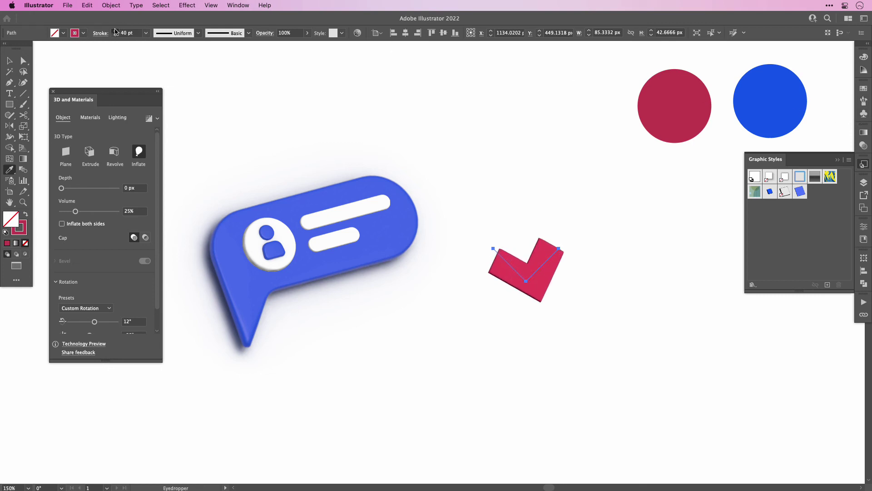
pyautogui.click(115, 31)
pyautogui.click(100, 33)
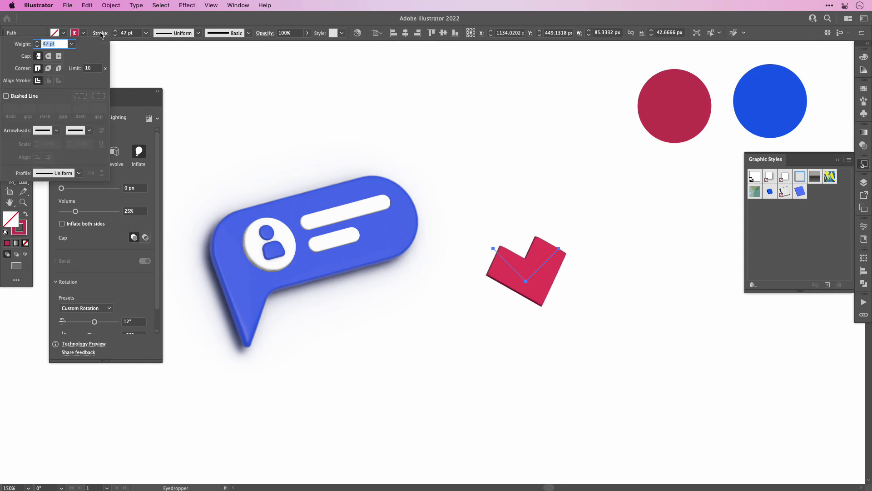
pyautogui.click(49, 57)
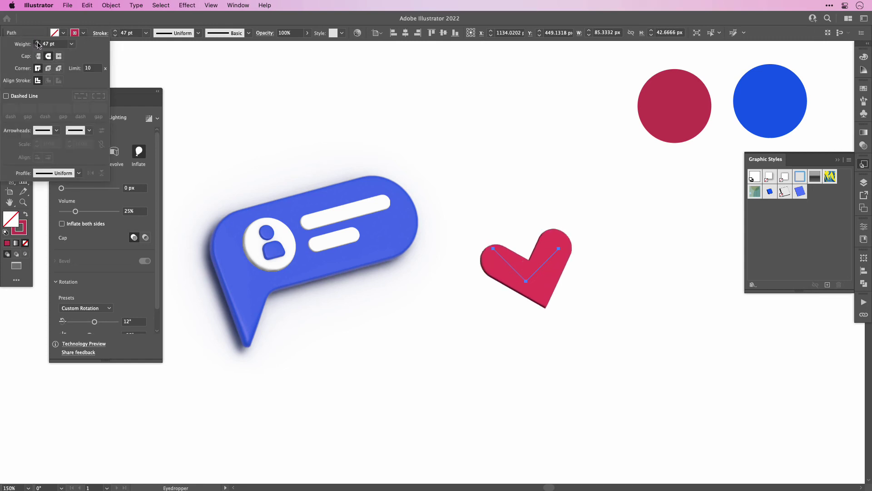
pyautogui.click(38, 42)
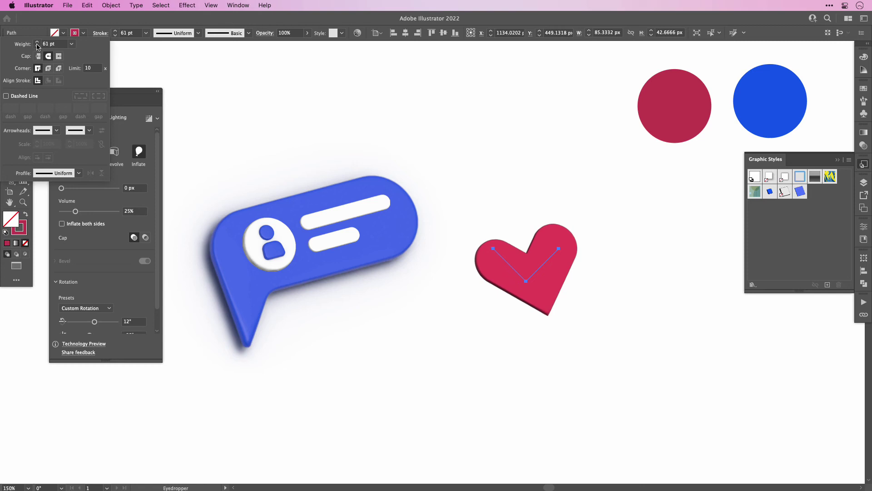
# - Set the heart's inflate volume to 61% and inflate it on both sides
pyautogui.click(134, 91)
pyautogui.moveTo(76, 211); pyautogui.dragTo(94, 212)
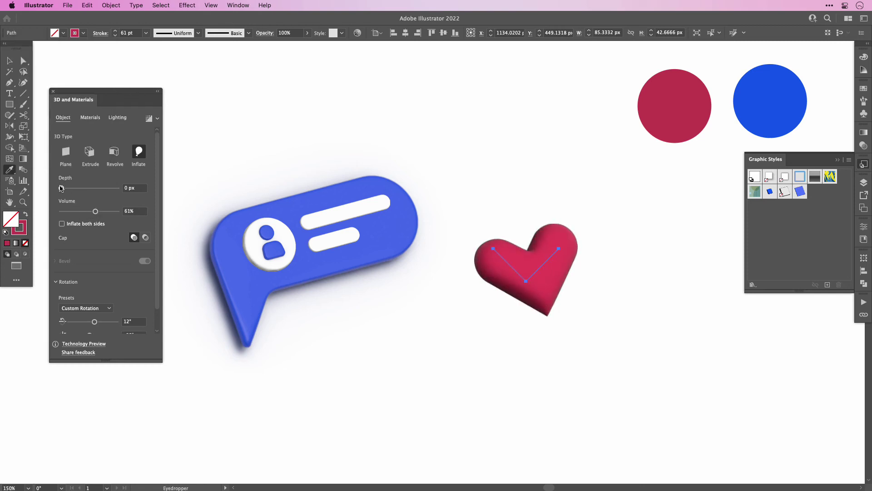
pyautogui.click(62, 223)
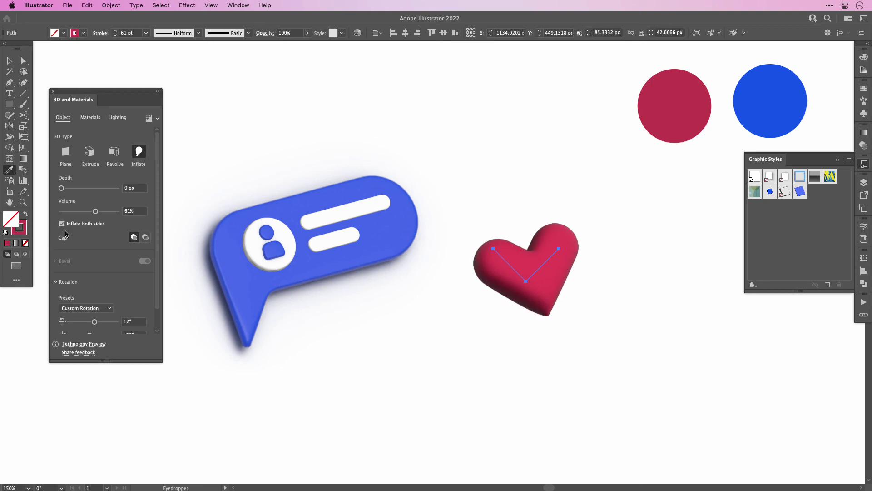
# - Duplicate the heart horizontally beside the original and tilt the copy to 18.122° around the X axis
pyautogui.press('v')
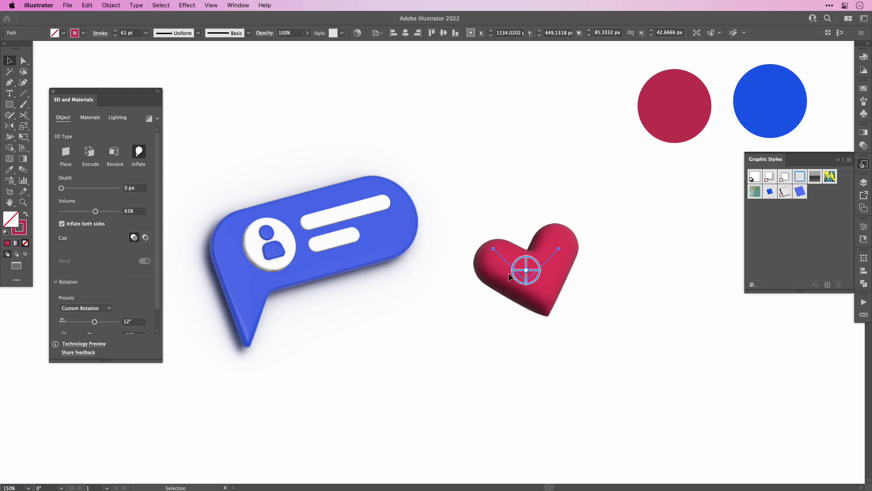
pyautogui.moveTo(522, 269); pyautogui.dragTo(645, 273)
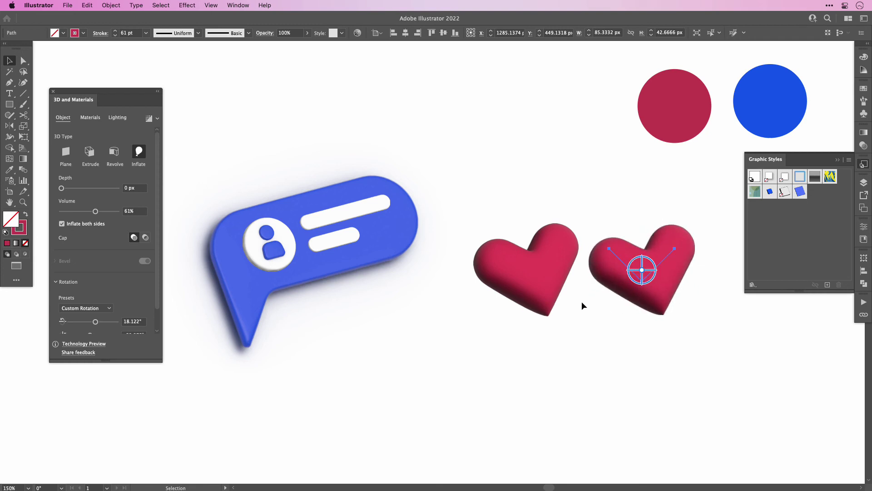
# - Delete the duplicated heart and set the remaining heart's stroke weight to 85 pt
pyautogui.press('Delete')
pyautogui.click(522, 271)
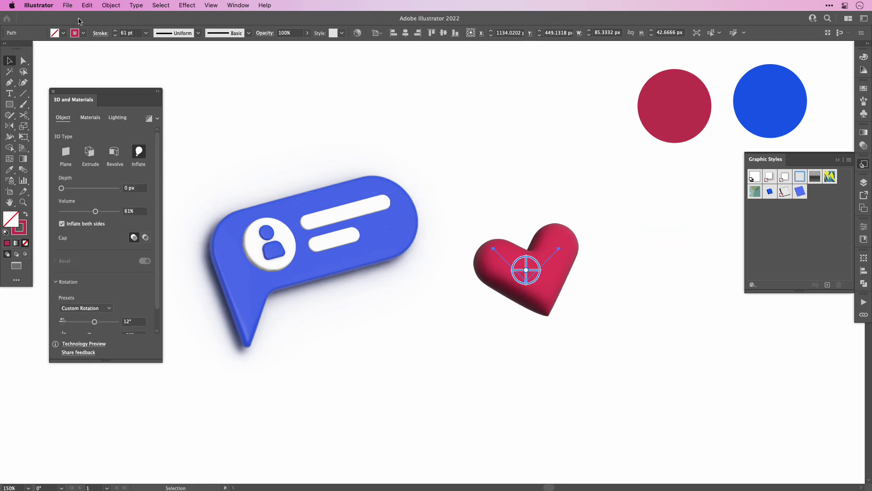
pyautogui.click(117, 32)
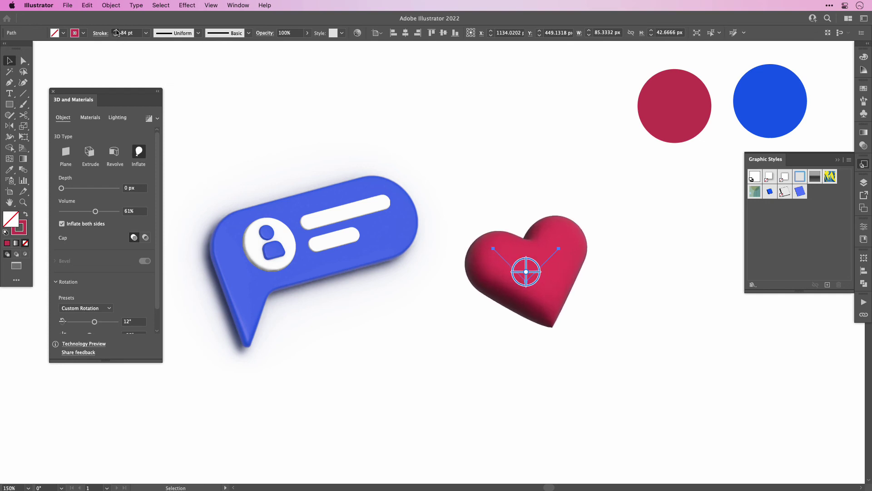
pyautogui.click(117, 32)
# - Compare the Standard, Diffuse, Top Left and Right lighting presets on the heart and apply Standard
pyautogui.click(117, 117)
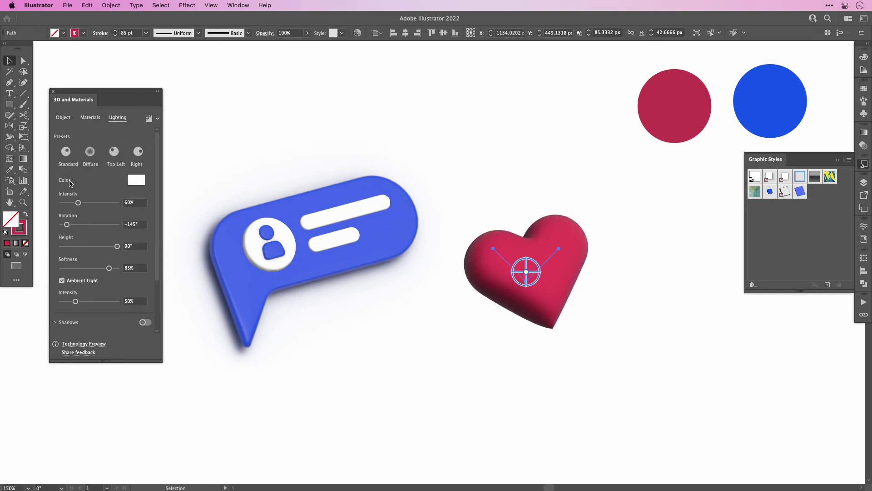
pyautogui.click(66, 151)
pyautogui.click(90, 151)
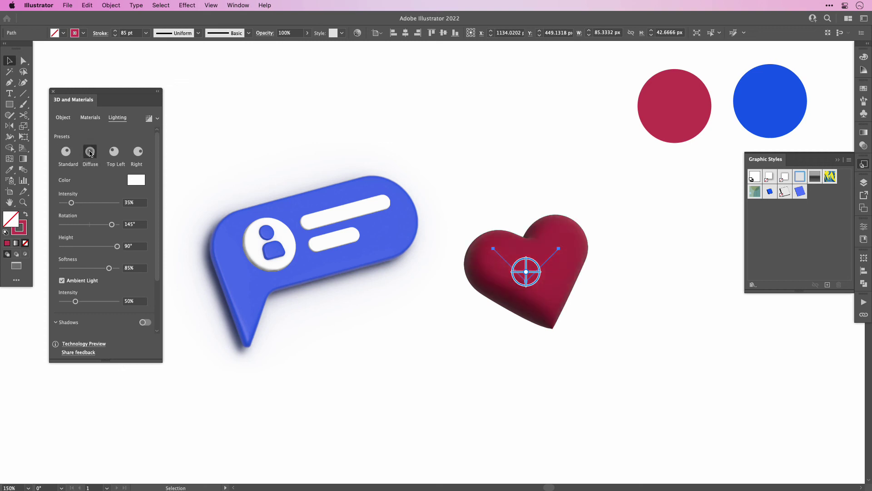
pyautogui.click(113, 152)
pyautogui.click(138, 152)
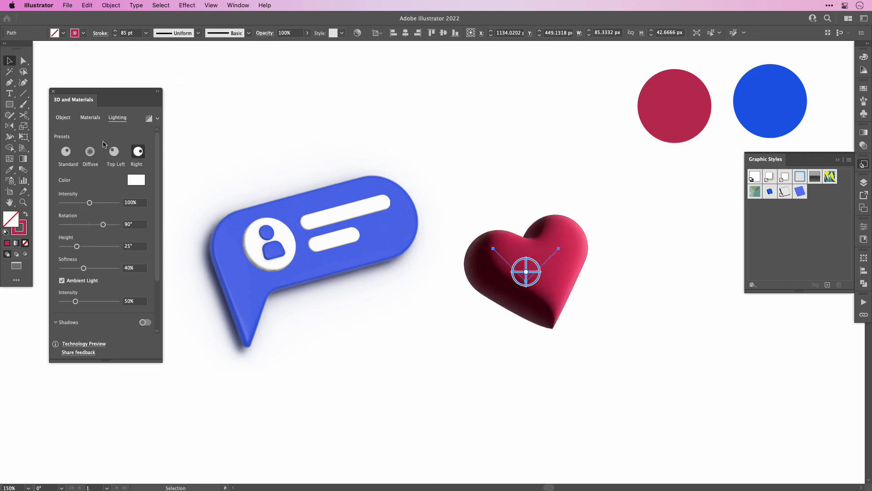
pyautogui.click(66, 152)
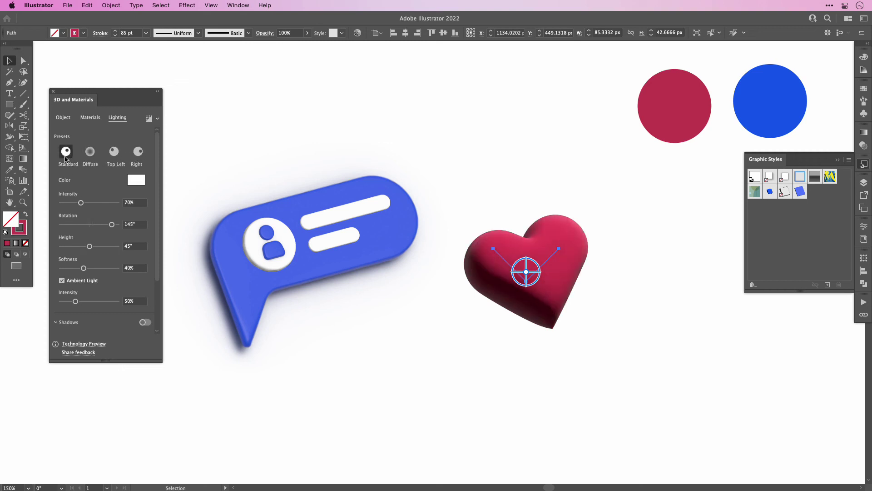
pyautogui.click(90, 152)
pyautogui.click(66, 151)
# - Set the heart's light to 97% intensity, 140° rotation, 89° height and 76% softness, with 105% ambient intensity
pyautogui.moveTo(80, 204); pyautogui.dragTo(103, 268)
pyautogui.moveTo(83, 301); pyautogui.dragTo(90, 302)
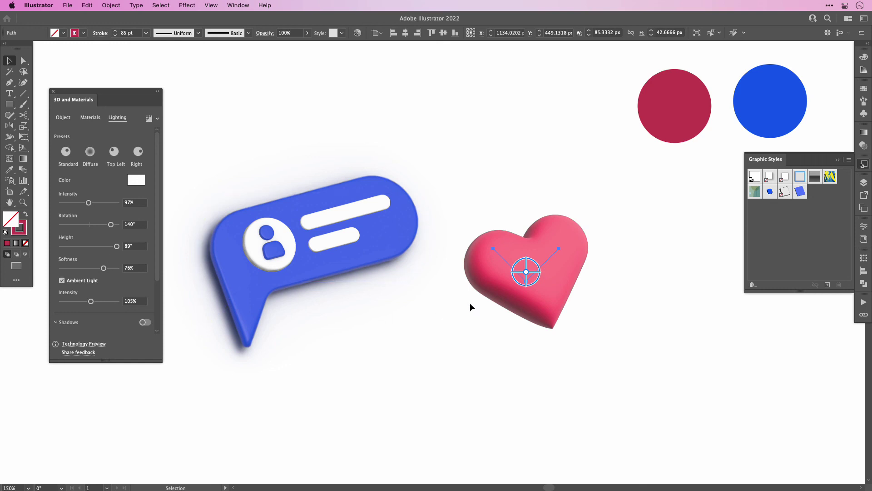
# - Turn on a shadow behind the heart with 308% shadow bounds and render it with ray tracing
pyautogui.click(144, 322)
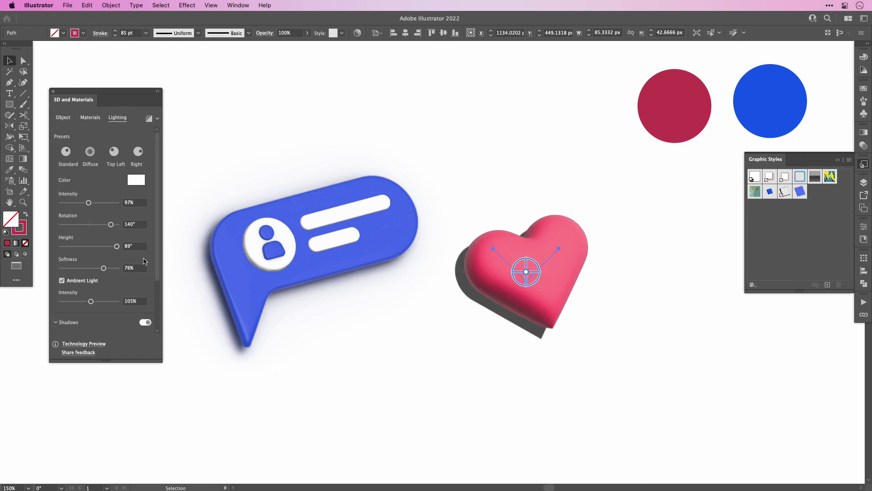
pyautogui.scroll(-3, 150, 291)
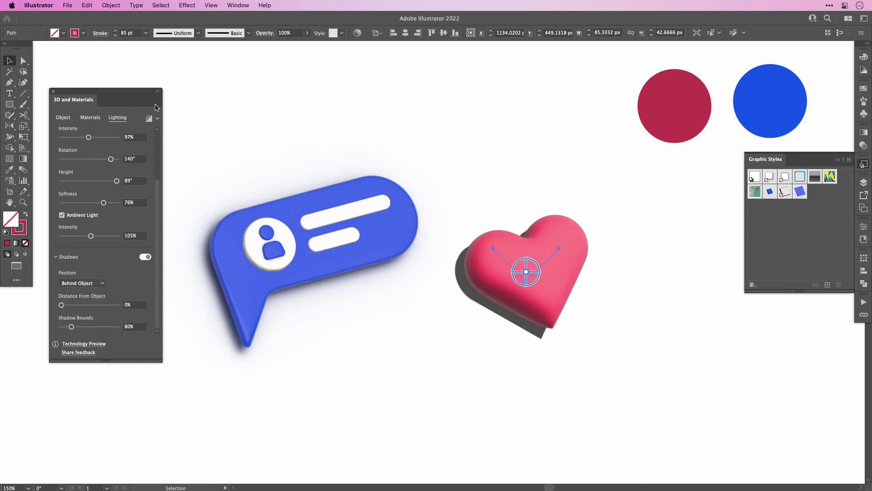
pyautogui.click(148, 118)
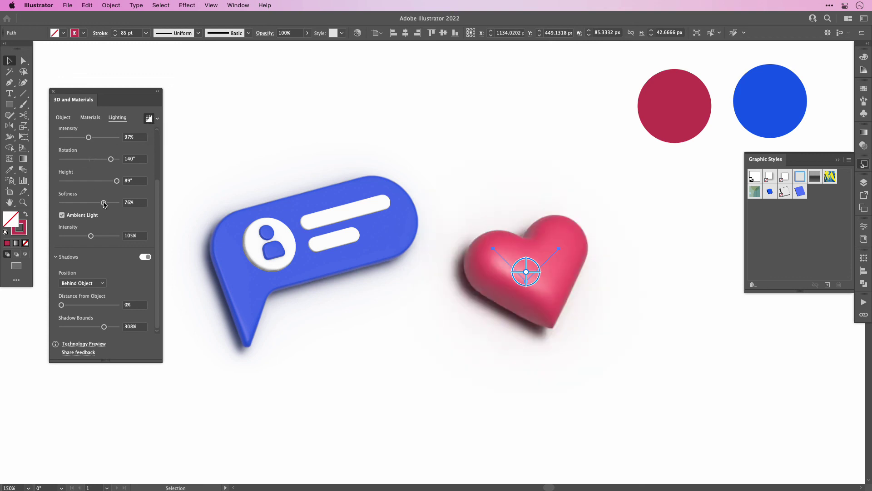
# - Move the heart upward so it sits beside the rounded end of the speech bubble
pyautogui.click(406, 413)
pyautogui.moveTo(533, 301); pyautogui.dragTo(526, 249)
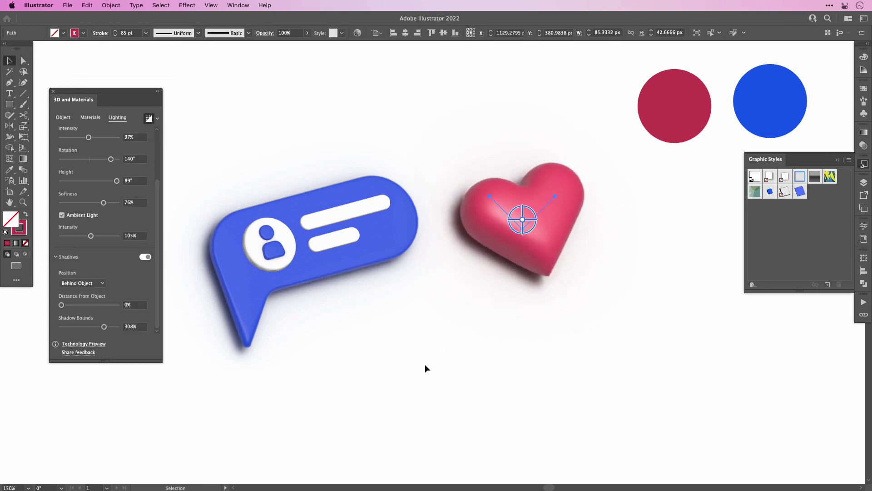
pyautogui.click(414, 410)
# - Try rotating the heart freely in 3D, and try shrinking its path to 42.6666 px wide with Free Transform
pyautogui.click(519, 230)
pyautogui.moveTo(522, 219); pyautogui.dragTo(480, 206)
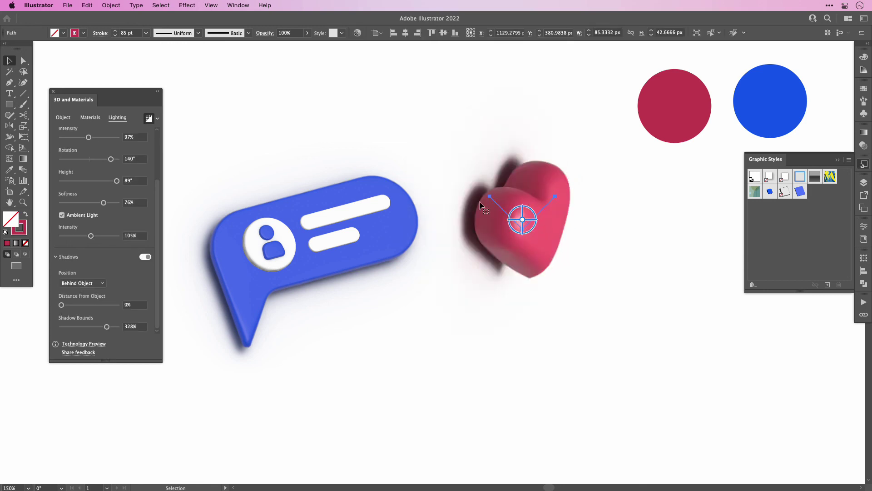
pyautogui.click(500, 273)
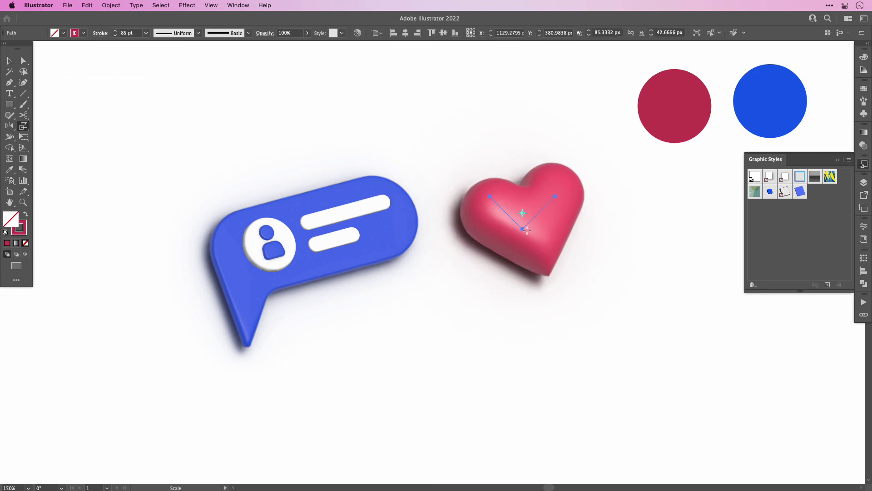
pyautogui.press('e')
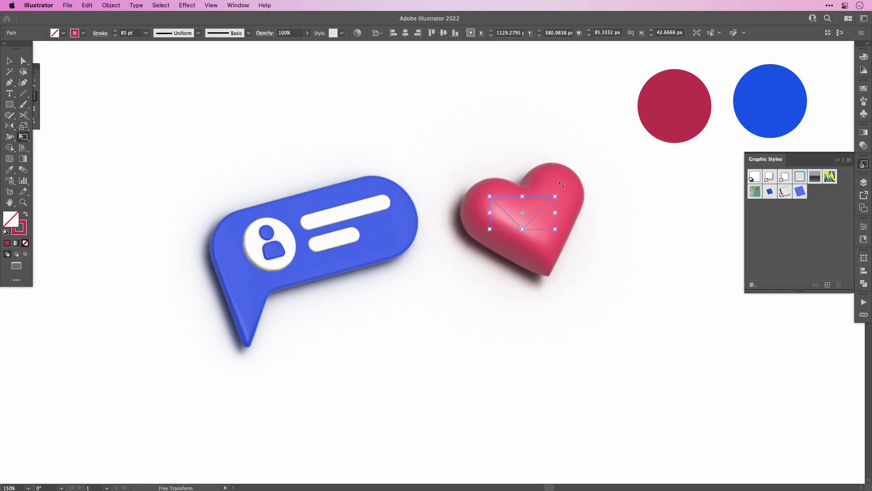
pyautogui.moveTo(553, 196)
pyautogui.mouseDown()
pyautogui.moveTo(500, 220)
pyautogui.moveTo(555, 196)
pyautogui.mouseUp()
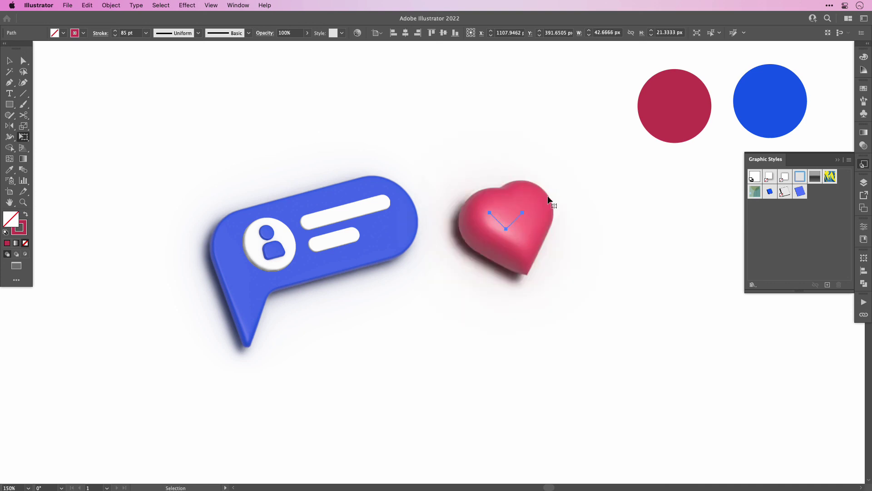
# - Make a copy of the heart scaled uniformly to 50% with strokes and effects, and place it below and left of the original
pyautogui.doubleClick(23, 126)
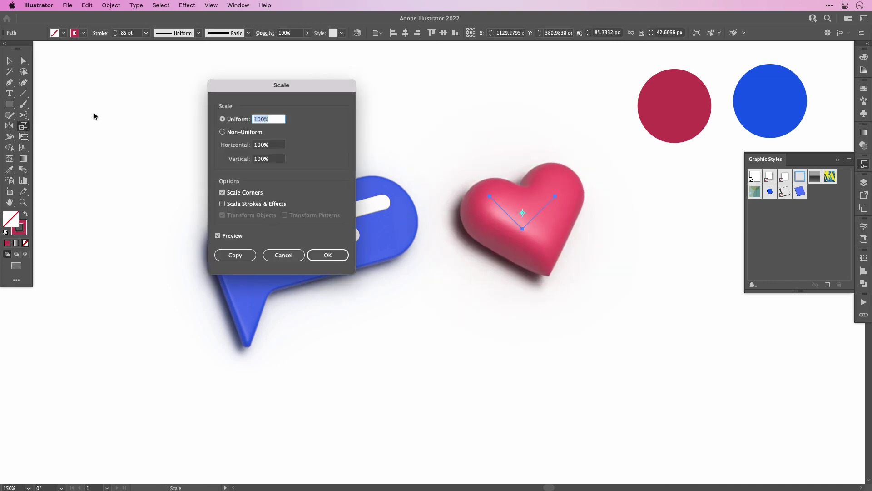
pyautogui.click(223, 207)
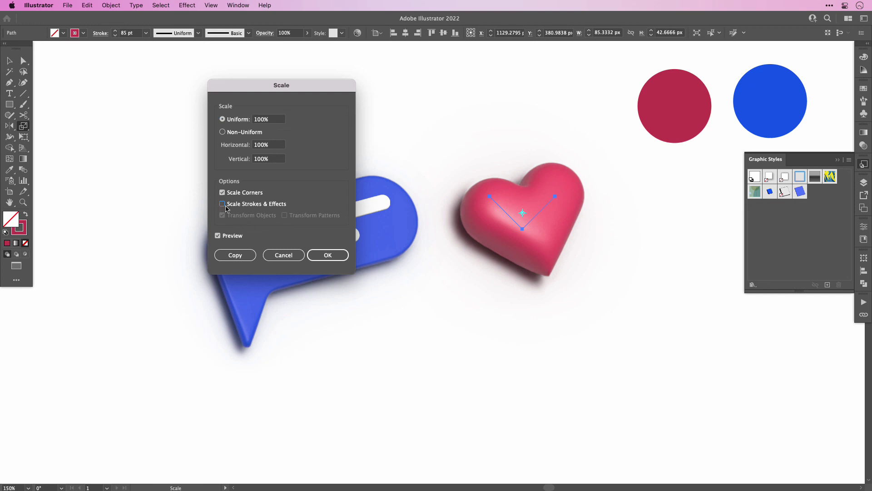
pyautogui.click(275, 121)
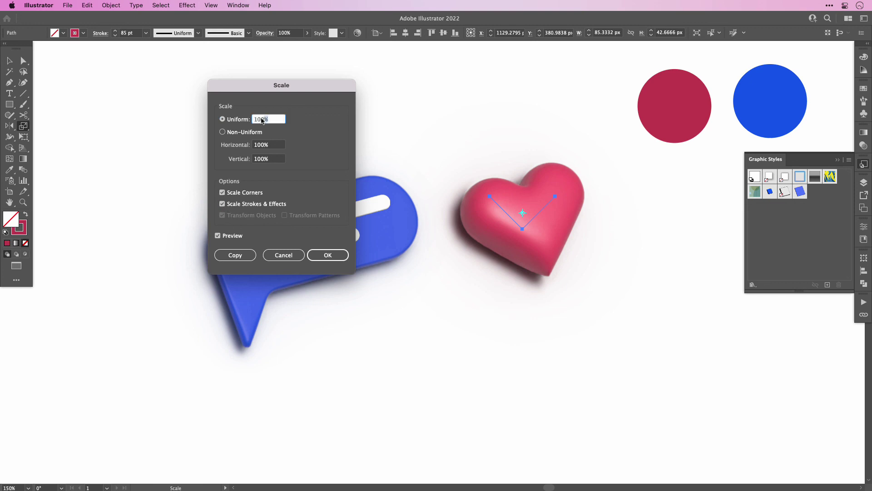
pyautogui.write('50')
pyautogui.click(216, 237)
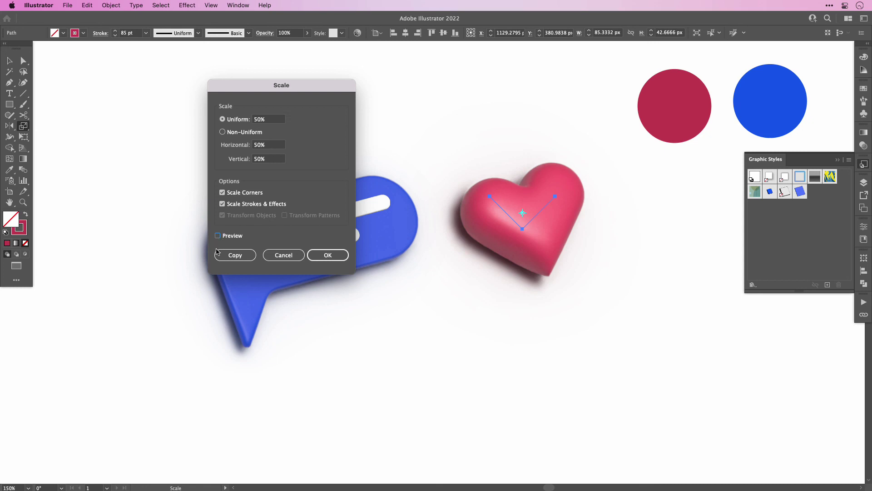
pyautogui.click(227, 255)
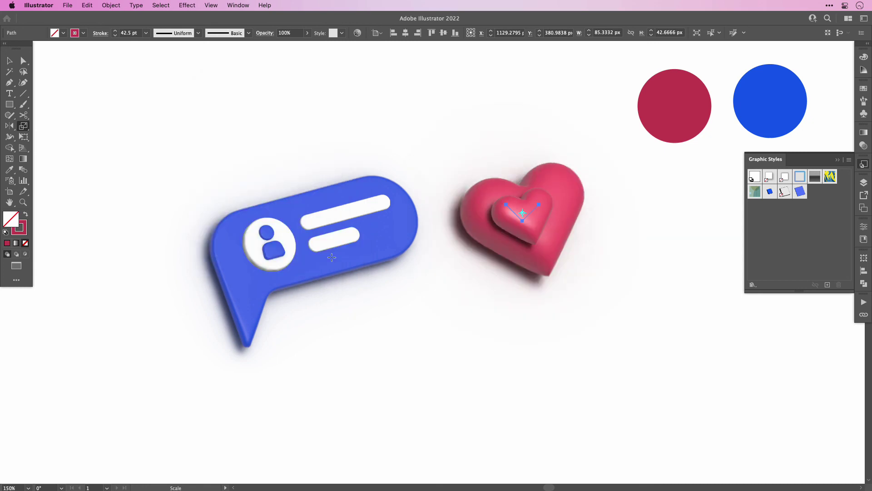
pyautogui.press('v')
pyautogui.moveTo(525, 214); pyautogui.dragTo(466, 307)
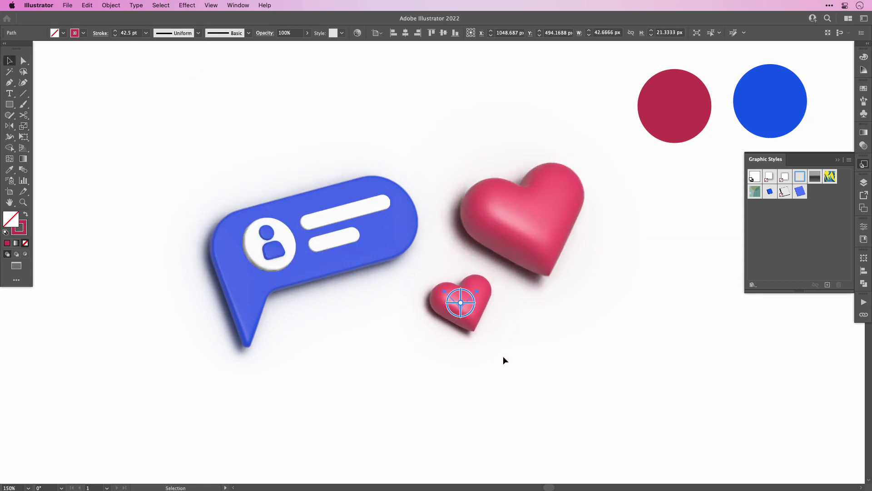
# - Delete the red and blue colour reference circles
pyautogui.click(671, 107)
pyautogui.keyDown('shift'); pyautogui.click(761, 108); pyautogui.keyUp('shift')
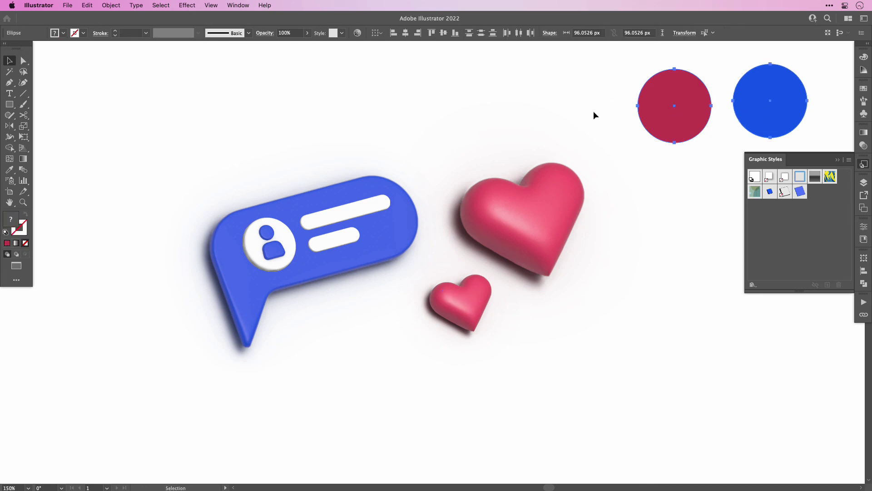
pyautogui.press('Delete')
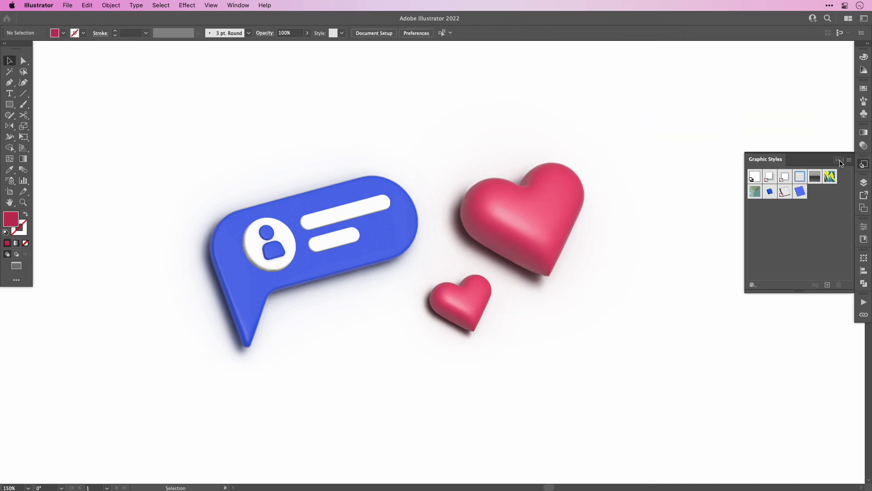